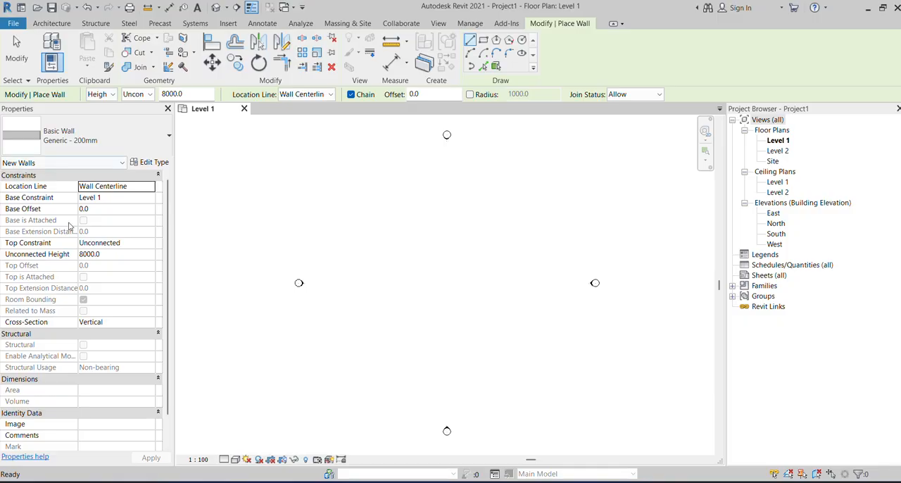
Choose the Curtain Wall type for the new wall and set its top constraint to Up to level: Level 2.
{"action": "left_click", "coordinate": [111, 142]}
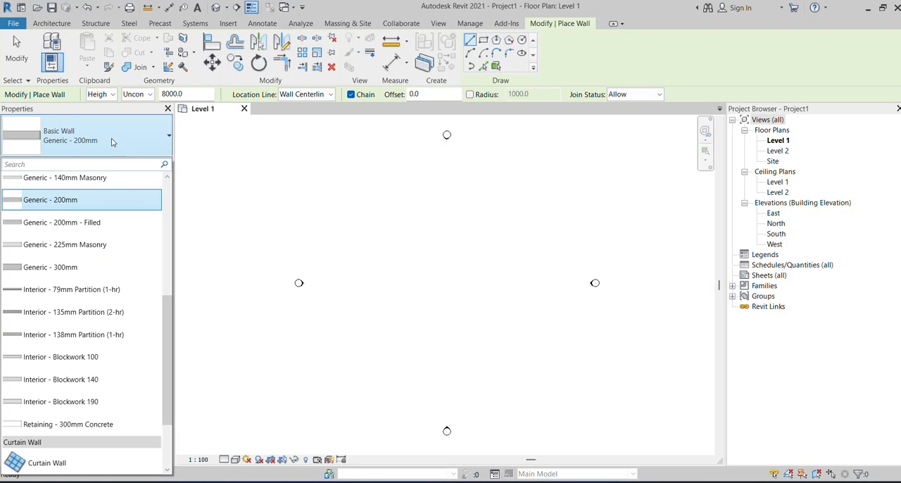
{"action": "scroll", "coordinate": [100, 394], "scroll_direction": "down", "scroll_amount": 3}
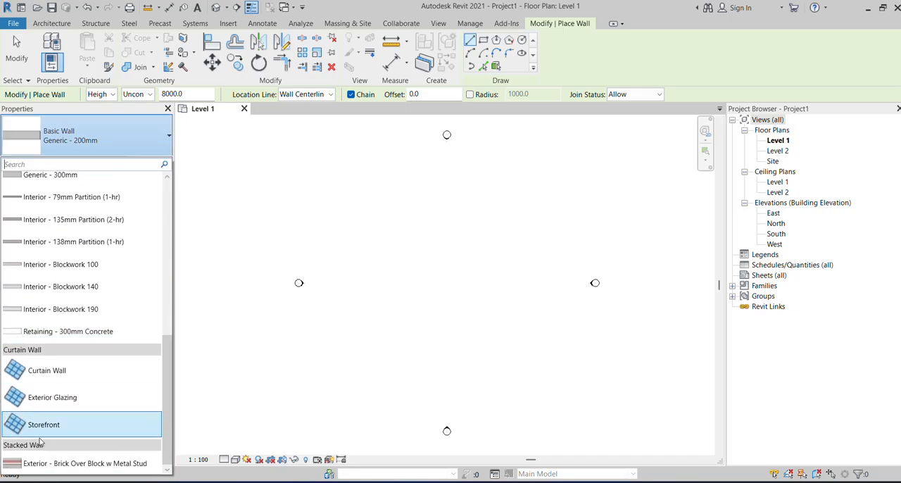
{"action": "left_click", "coordinate": [62, 373]}
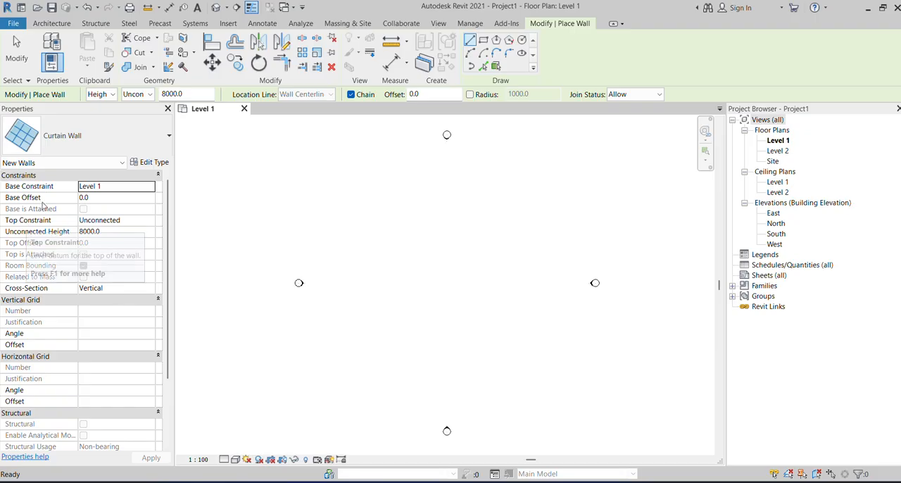
{"action": "left_click", "coordinate": [147, 223]}
{"action": "left_click", "coordinate": [150, 220]}
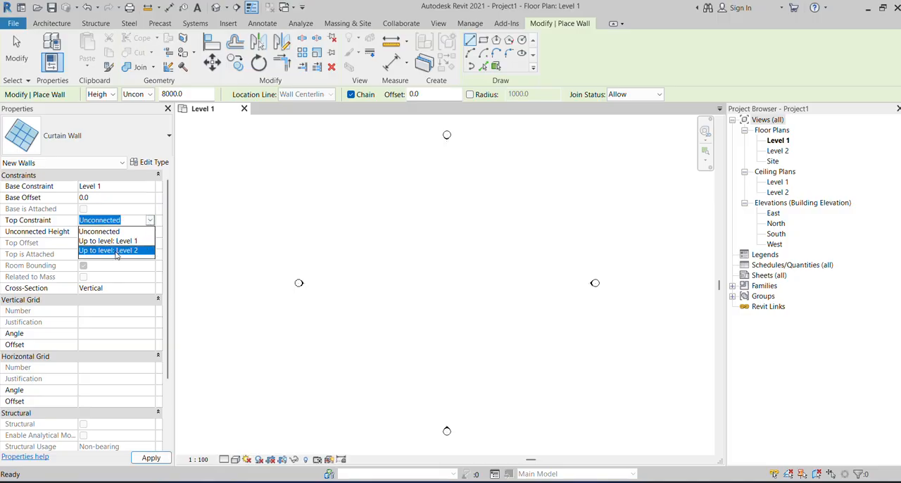
{"action": "left_click", "coordinate": [145, 250]}
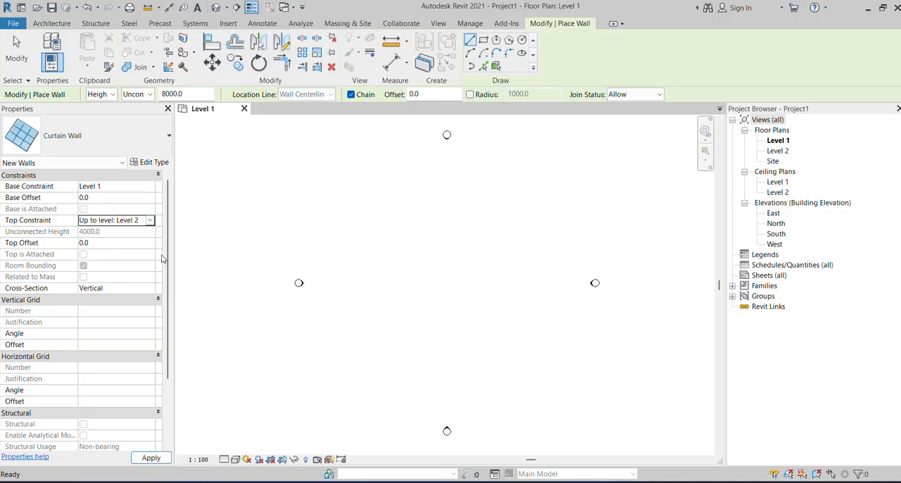
Draw a horizontal curtain wall about 14000 mm long between the elevation markers on Level 1, and open the 3D view.
{"action": "left_click", "coordinate": [414, 283]}
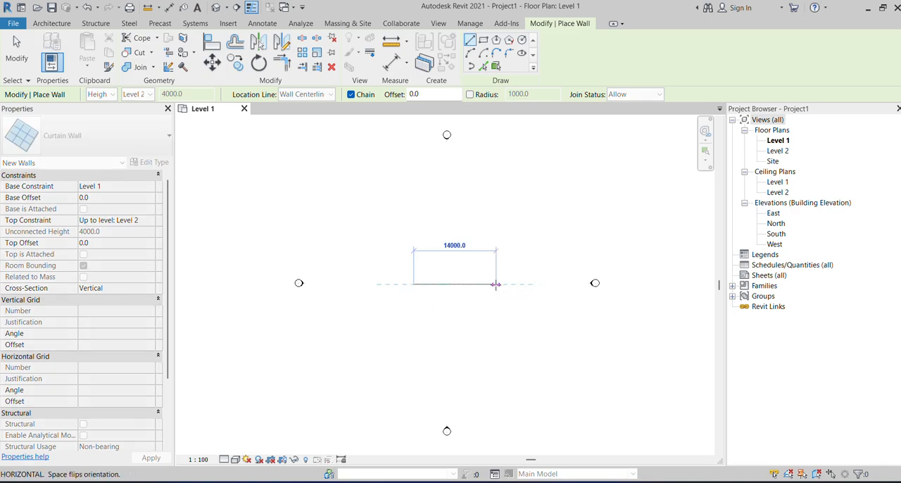
{"action": "left_click", "coordinate": [496, 283]}
{"action": "right_click", "coordinate": [513, 285]}
{"action": "left_click", "coordinate": [526, 293]}
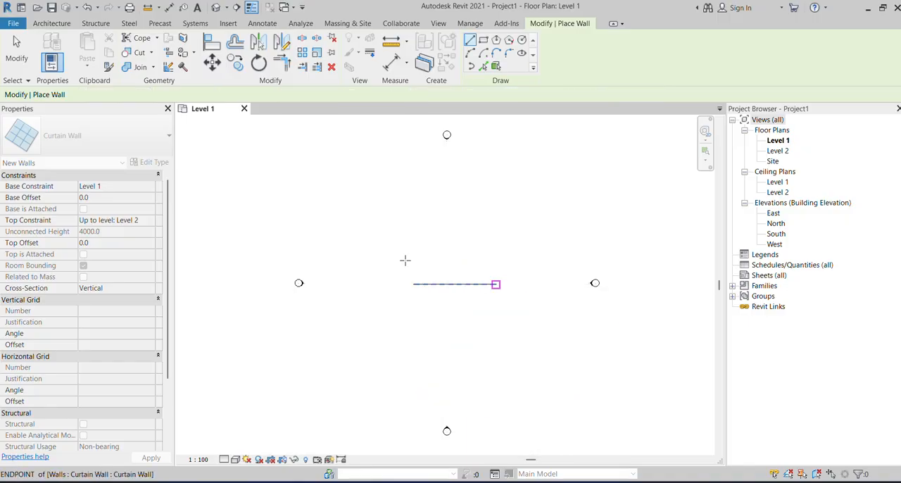
{"action": "left_click", "coordinate": [16, 51]}
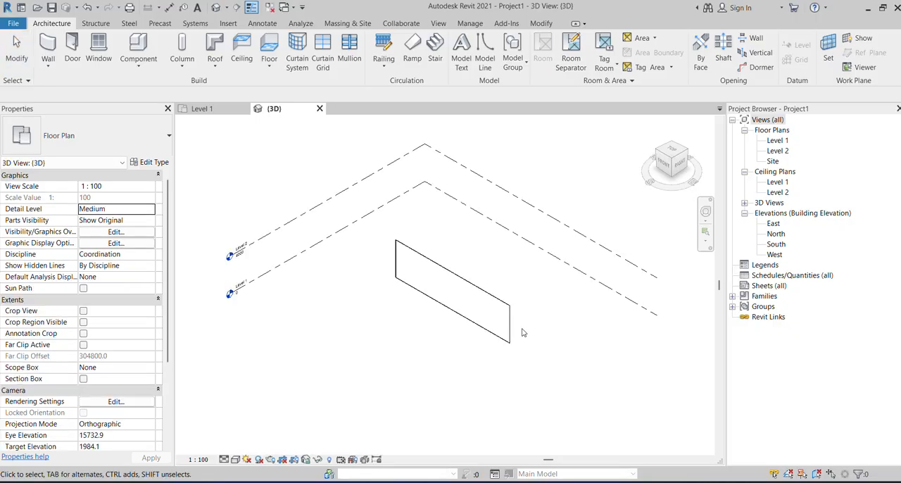
Duplicate the type of the drawn curtain wall under the name "Curtain Wall _01".
{"action": "scroll", "coordinate": [470, 296], "scroll_direction": "up", "scroll_amount": 4}
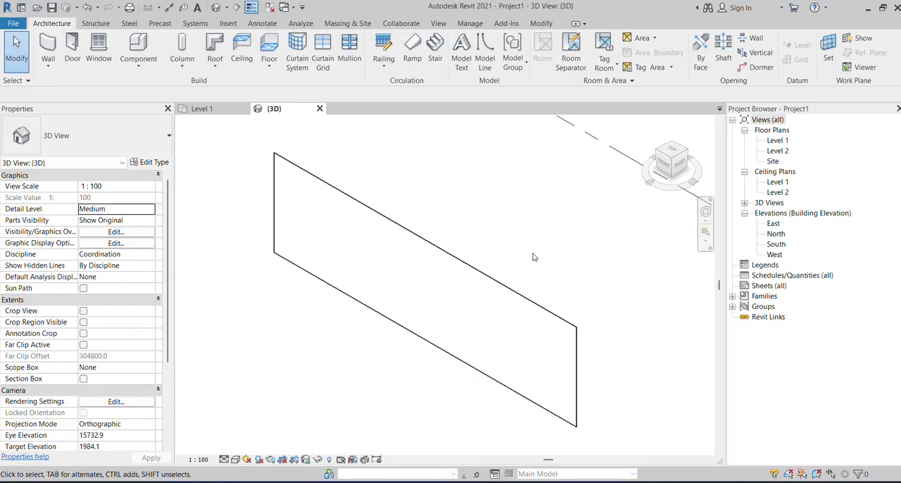
{"action": "scroll", "coordinate": [569, 261], "scroll_direction": "down", "scroll_amount": 1}
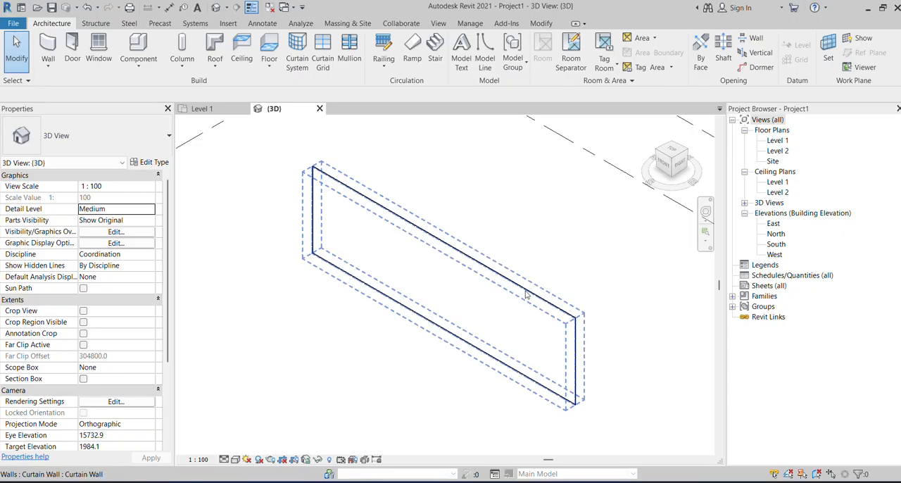
{"action": "left_click", "coordinate": [327, 189]}
{"action": "scroll", "coordinate": [327, 189], "scroll_direction": "up", "scroll_amount": 1}
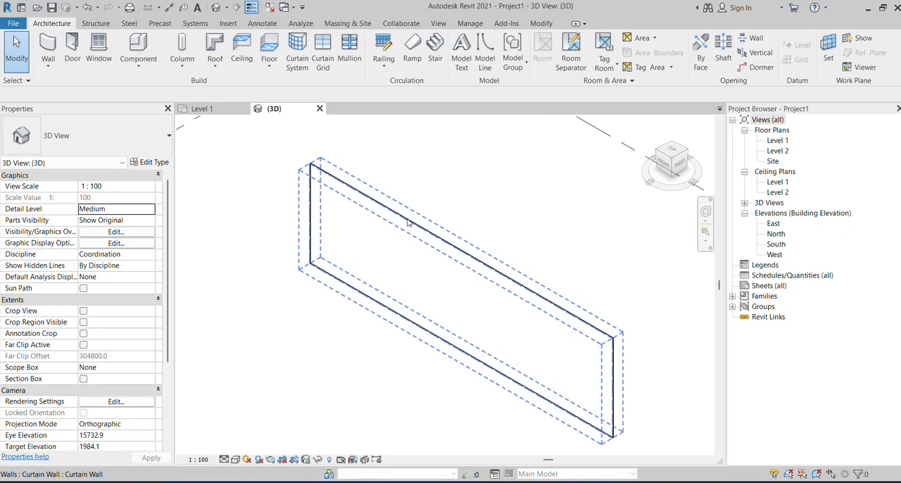
{"action": "left_click", "coordinate": [509, 286]}
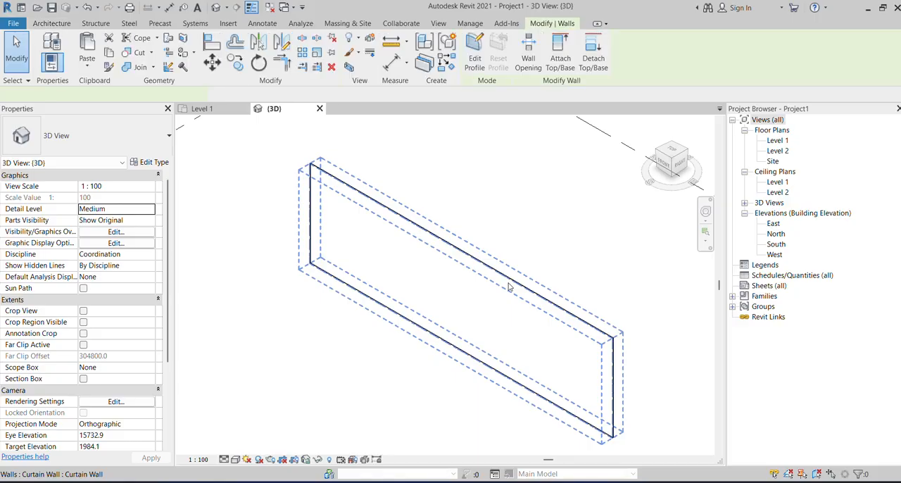
{"action": "left_click", "coordinate": [149, 162]}
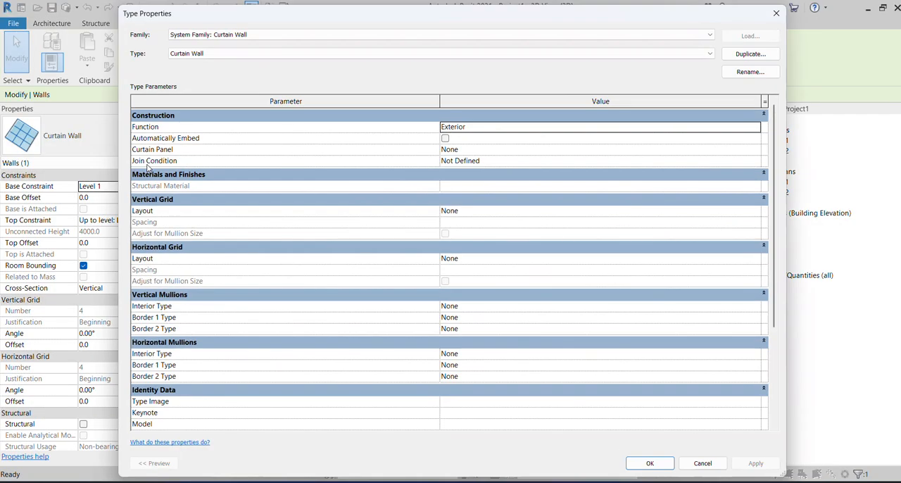
{"action": "left_click_drag", "start_coordinate": [572, 26], "coordinate": [539, 70]}
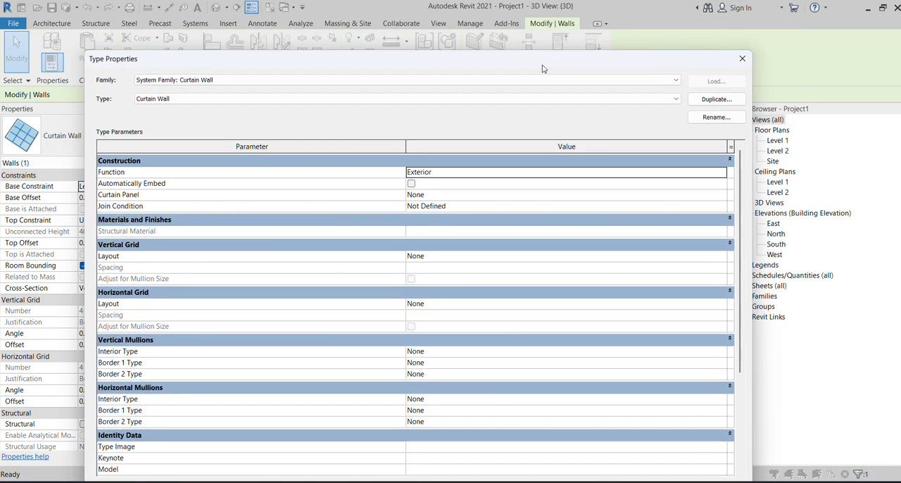
{"action": "left_click", "coordinate": [712, 100]}
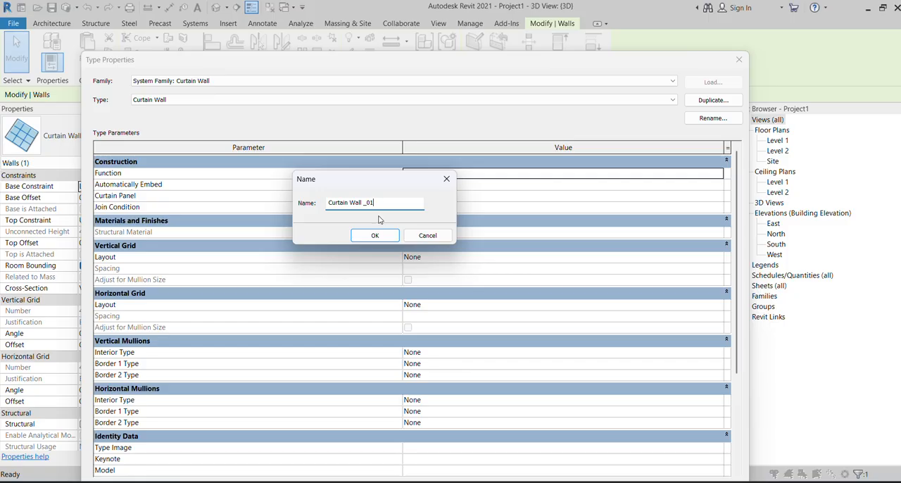
{"action": "left_click", "coordinate": [364, 239]}
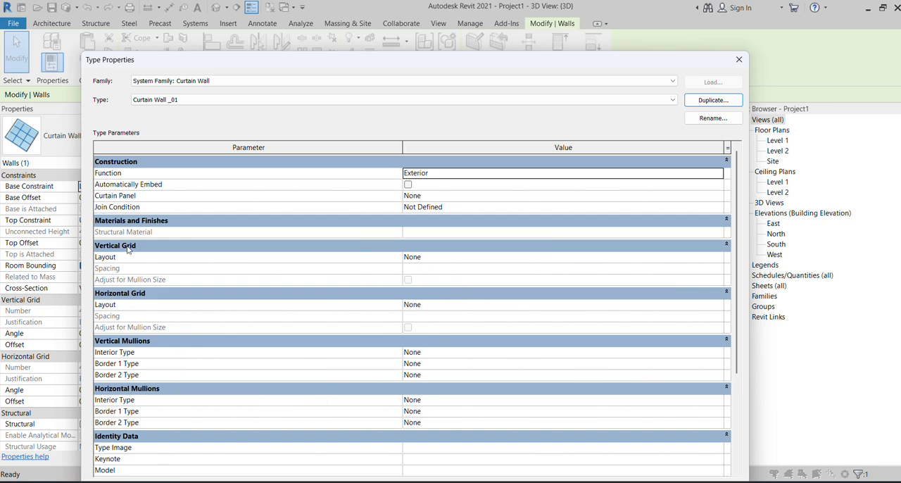
Set both the vertical grid and horizontal grid layouts of the new wall type to Fixed Distance.
{"action": "left_click", "coordinate": [473, 258]}
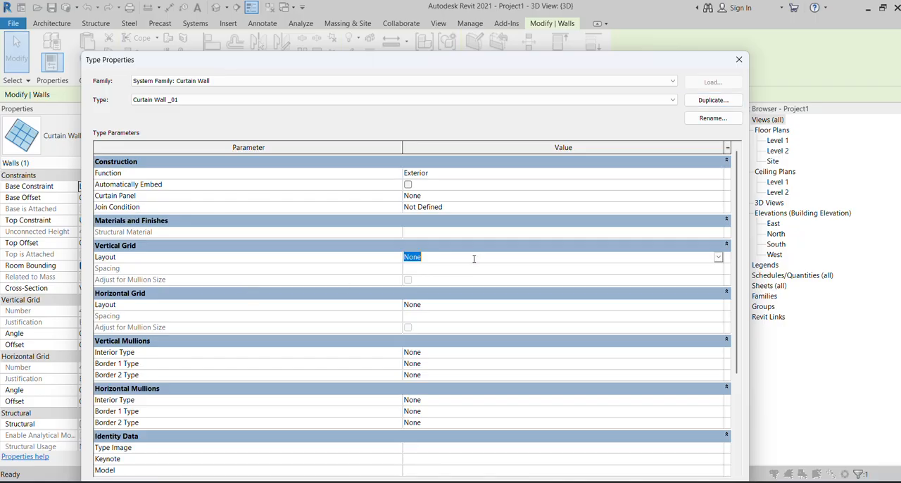
{"action": "left_click", "coordinate": [717, 257]}
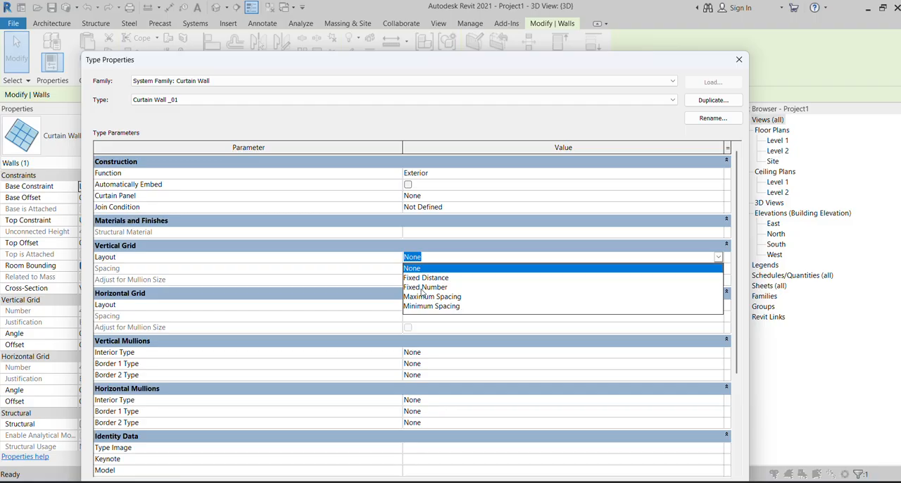
{"action": "left_click", "coordinate": [422, 279]}
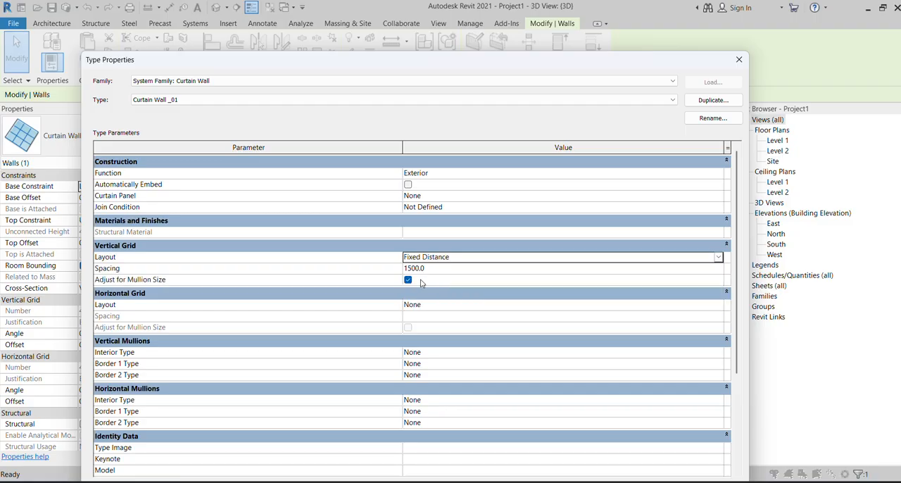
{"action": "left_click", "coordinate": [470, 306]}
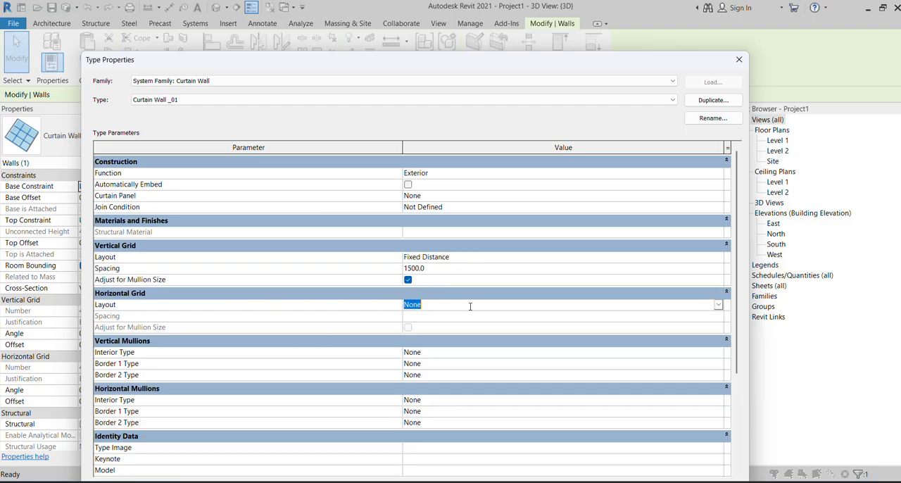
{"action": "left_click", "coordinate": [718, 305]}
{"action": "left_click", "coordinate": [425, 326]}
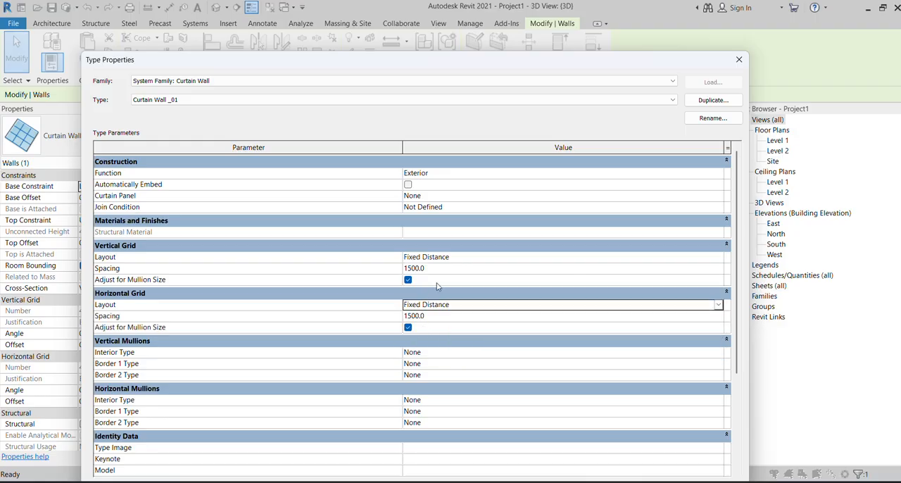
Set the vertical grid spacing to 1200 and the horizontal grid spacing to 2000, and apply the type changes to the wall.
{"action": "left_click", "coordinate": [439, 268]}
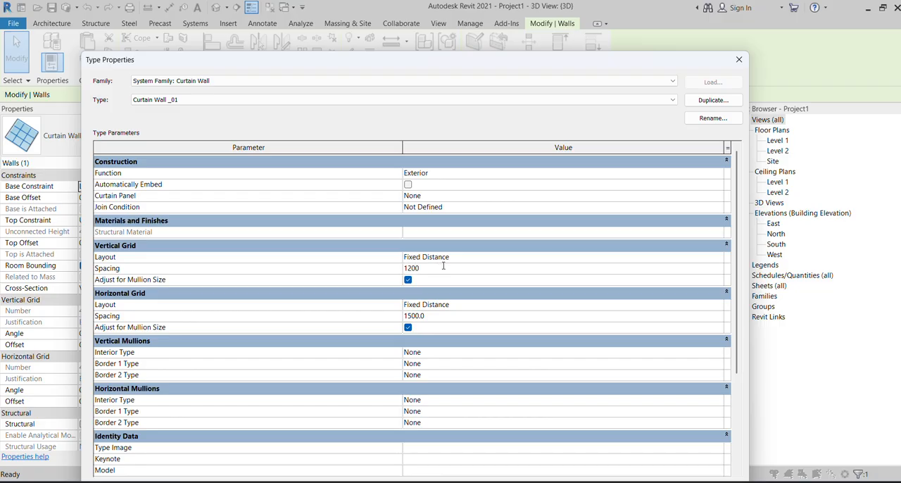
{"action": "left_click", "coordinate": [441, 321]}
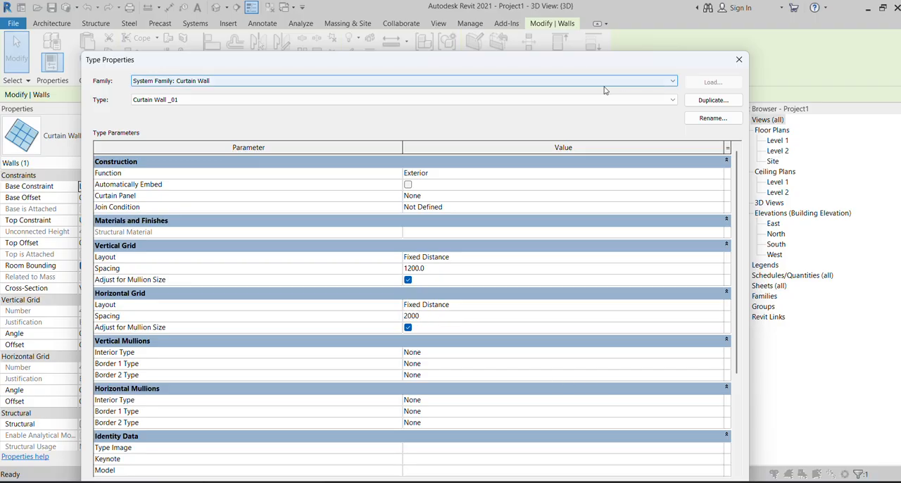
{"action": "left_click_drag", "start_coordinate": [628, 63], "coordinate": [603, 21]}
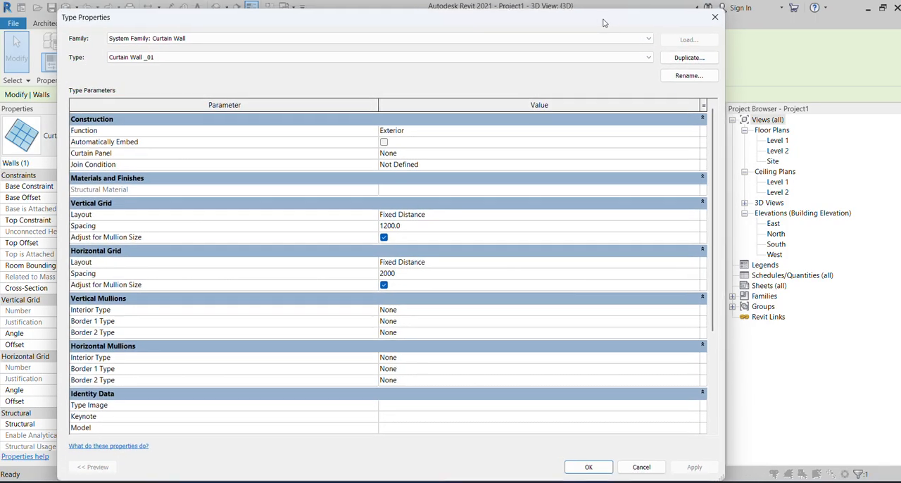
{"action": "left_click", "coordinate": [584, 464]}
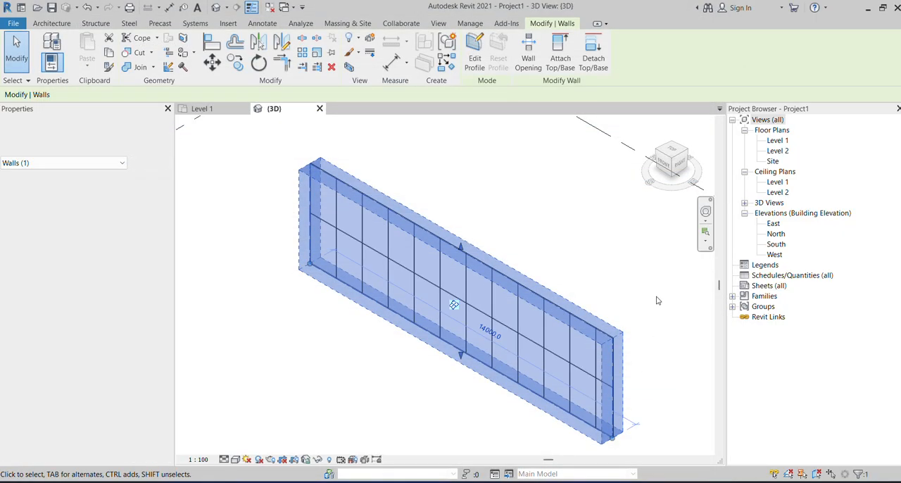
{"action": "left_click", "coordinate": [643, 290]}
Examine the curtain wall's grid divisions in the 3D view, and open the North elevation to inspect its panel widths.
{"action": "scroll", "coordinate": [343, 235], "scroll_direction": "up", "scroll_amount": 5}
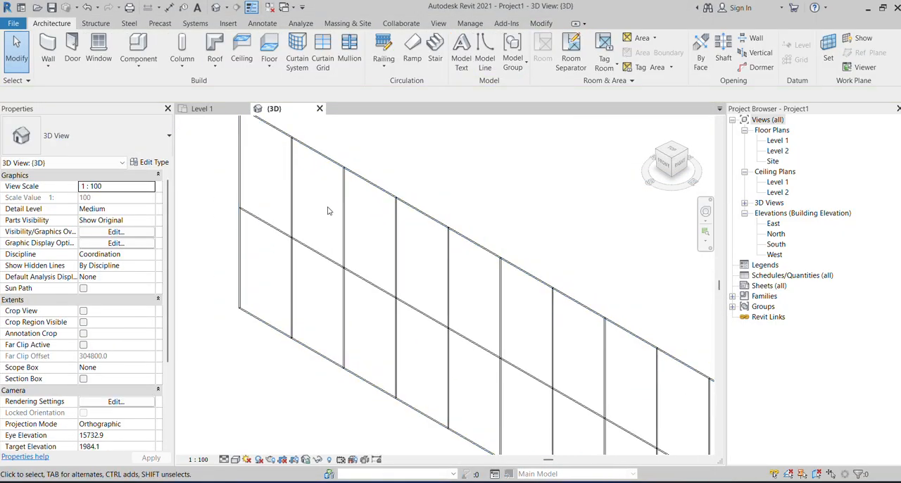
{"action": "scroll", "coordinate": [343, 234], "scroll_direction": "down", "scroll_amount": 3}
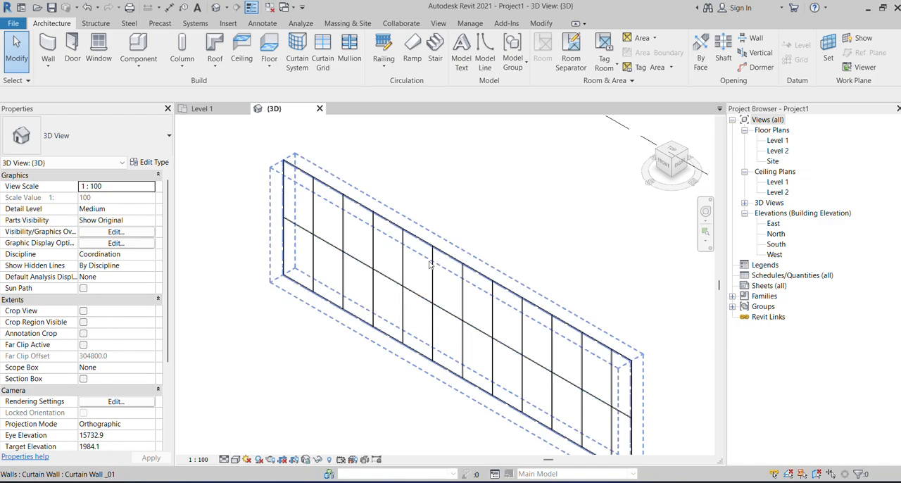
{"action": "scroll", "coordinate": [350, 247], "scroll_direction": "up", "scroll_amount": 4}
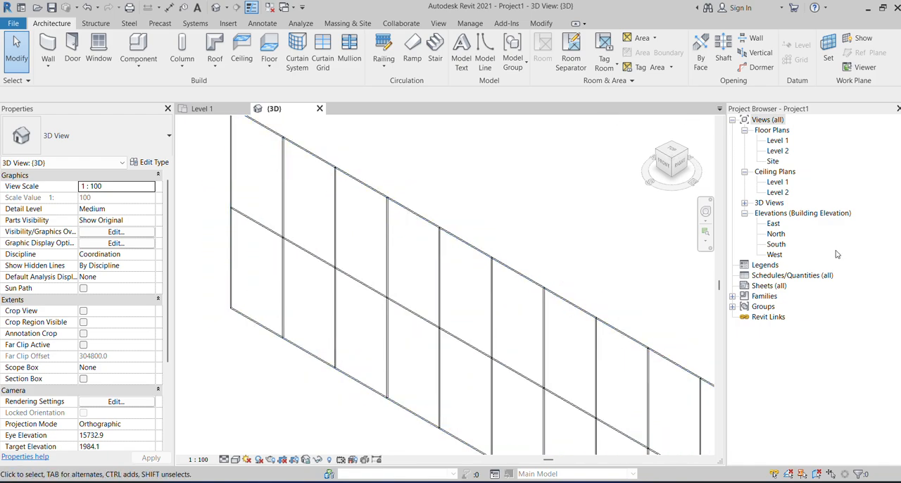
{"action": "double_click", "coordinate": [774, 233]}
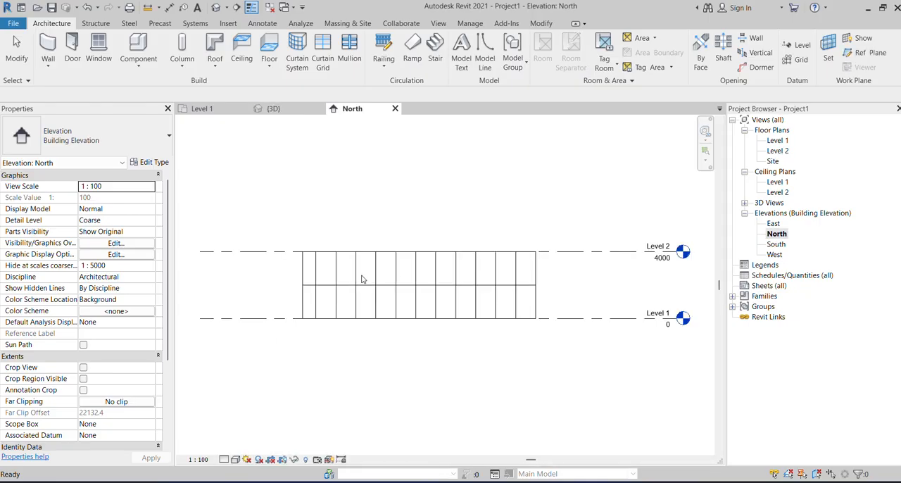
{"action": "scroll", "coordinate": [297, 272], "scroll_direction": "up", "scroll_amount": 2}
{"action": "scroll", "coordinate": [244, 263], "scroll_direction": "down", "scroll_amount": 3}
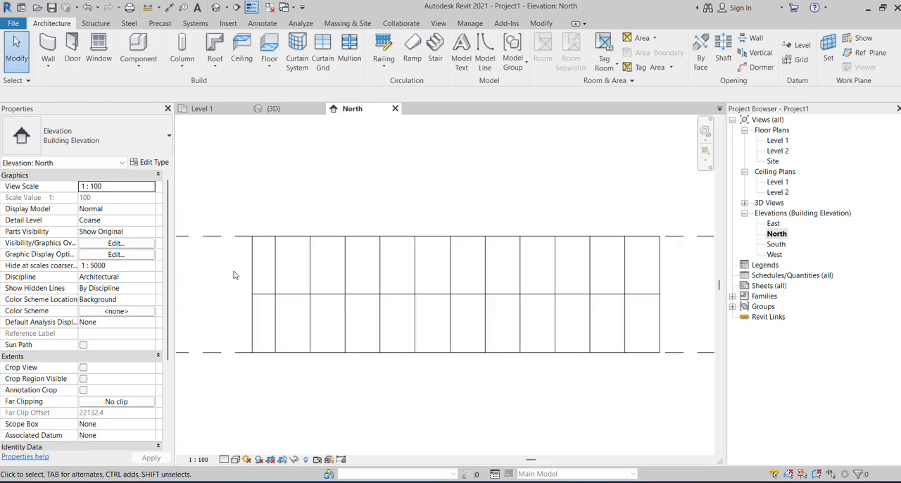
{"action": "scroll", "coordinate": [229, 280], "scroll_direction": "up", "scroll_amount": 1}
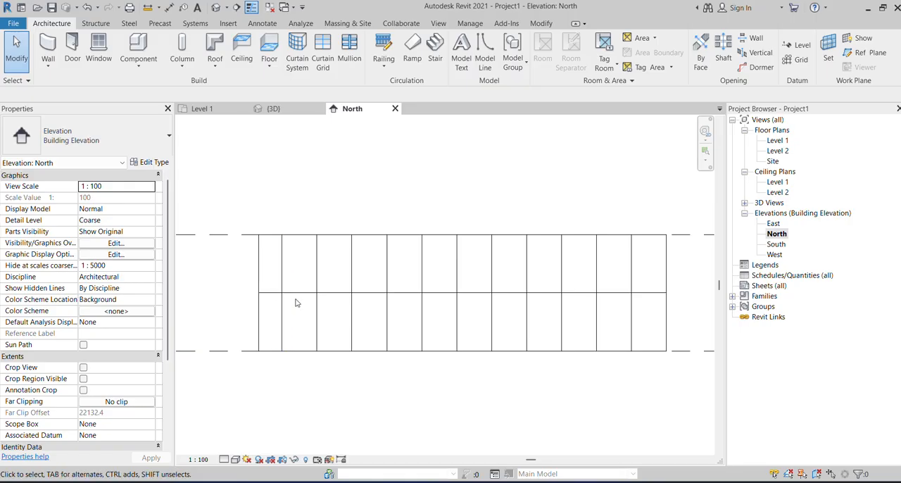
{"action": "scroll", "coordinate": [255, 242], "scroll_direction": "up", "scroll_amount": 2}
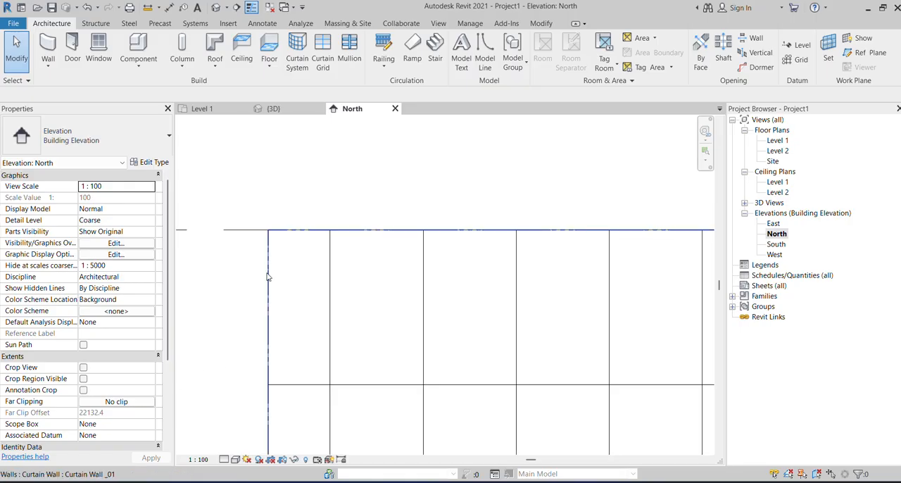
{"action": "scroll", "coordinate": [266, 276], "scroll_direction": "down", "scroll_amount": 1}
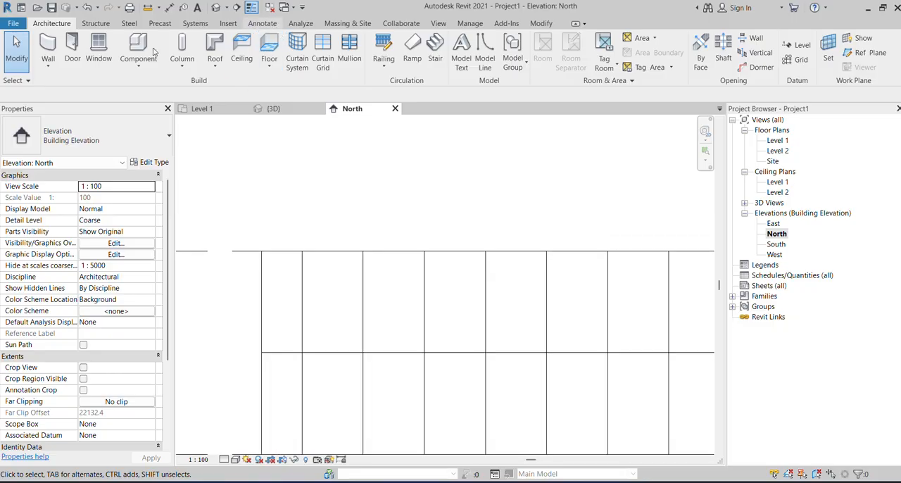
Place a continuous aligned dimension string above the curtain wall, from one end through every vertical grid line to the other end.
{"action": "left_click", "coordinate": [262, 24]}
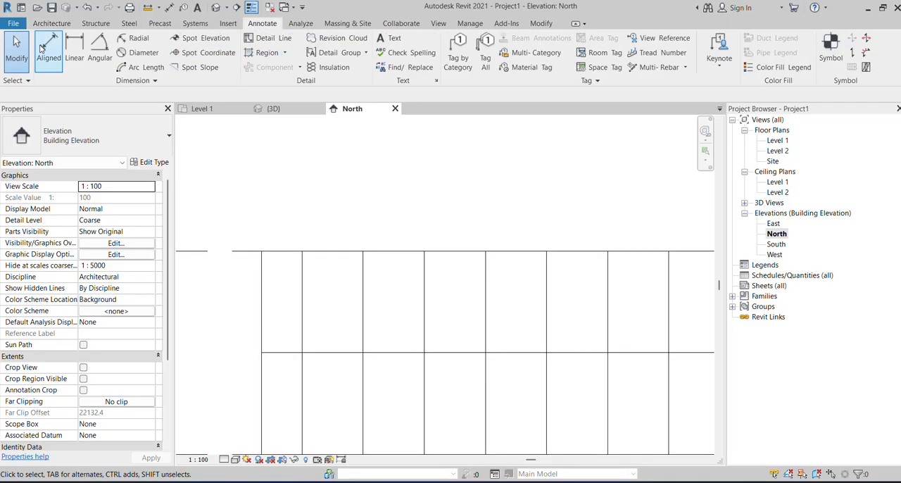
{"action": "left_click", "coordinate": [261, 297]}
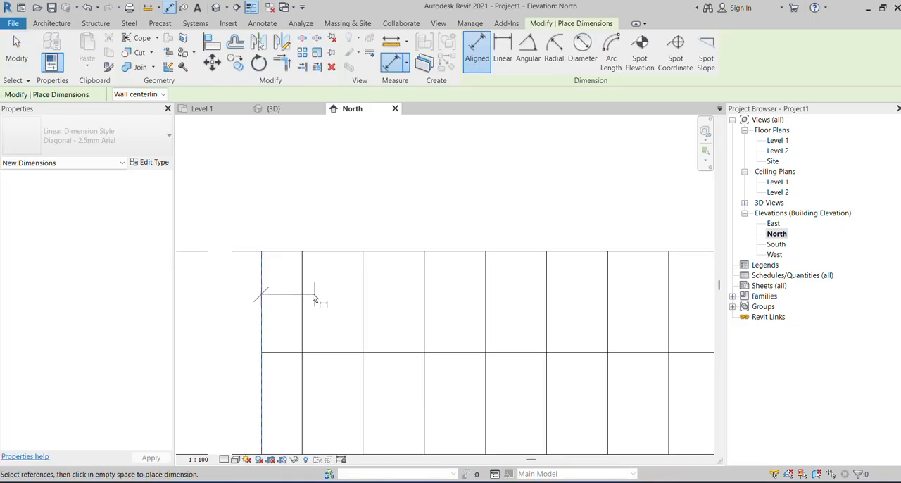
{"action": "left_click", "coordinate": [304, 294]}
{"action": "left_click", "coordinate": [363, 291]}
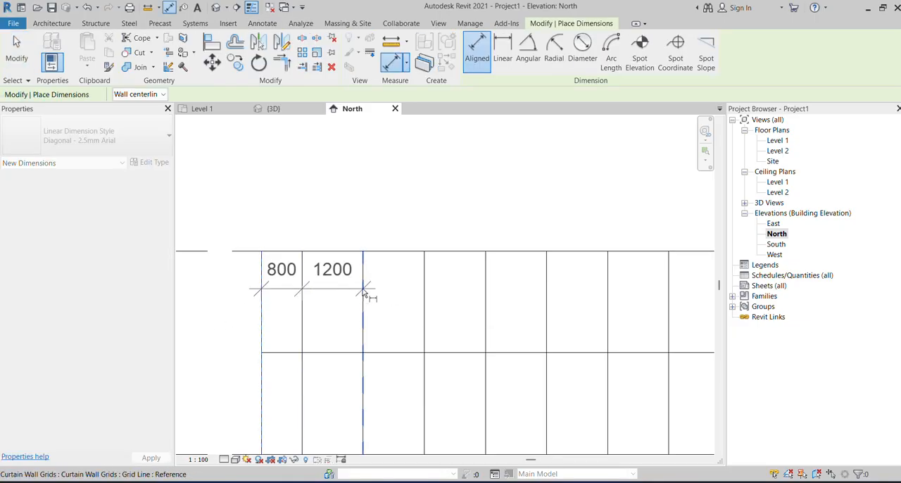
{"action": "left_click", "coordinate": [424, 293]}
{"action": "left_click", "coordinate": [485, 296]}
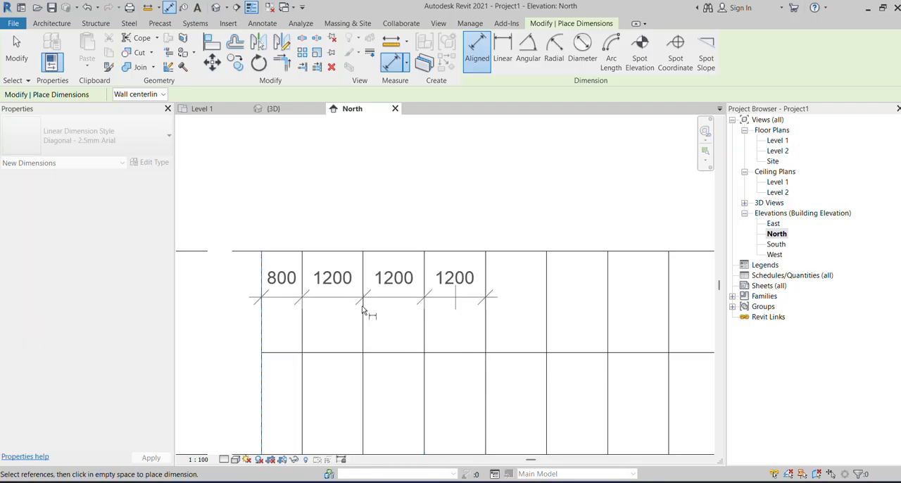
{"action": "scroll", "coordinate": [362, 306], "scroll_direction": "down", "scroll_amount": 2}
{"action": "scroll", "coordinate": [451, 301], "scroll_direction": "up", "scroll_amount": 2}
{"action": "left_click", "coordinate": [428, 298]}
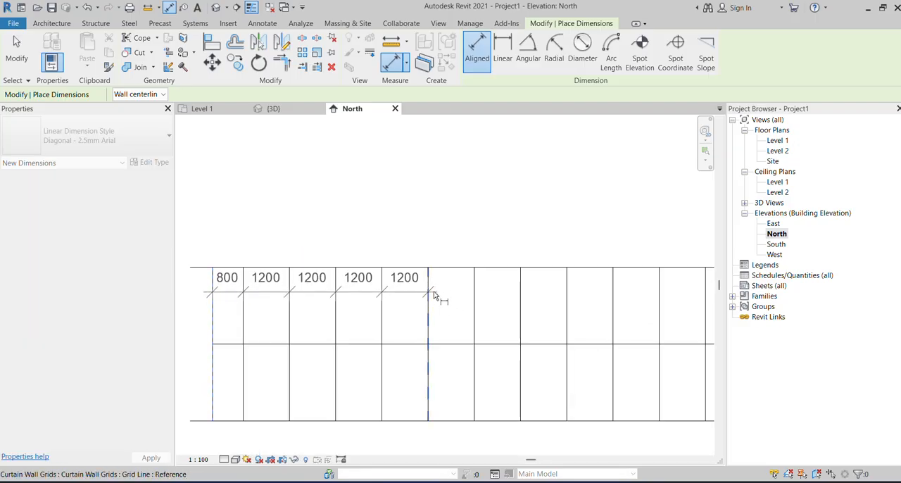
{"action": "left_click", "coordinate": [474, 305]}
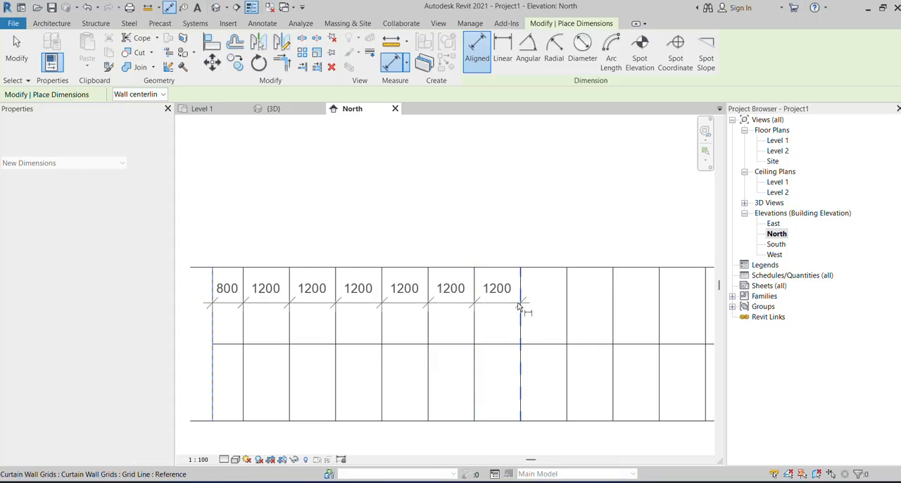
{"action": "left_click", "coordinate": [520, 304]}
{"action": "left_click", "coordinate": [565, 303]}
{"action": "scroll", "coordinate": [399, 329], "scroll_direction": "down", "scroll_amount": 2}
{"action": "scroll", "coordinate": [537, 316], "scroll_direction": "up", "scroll_amount": 2}
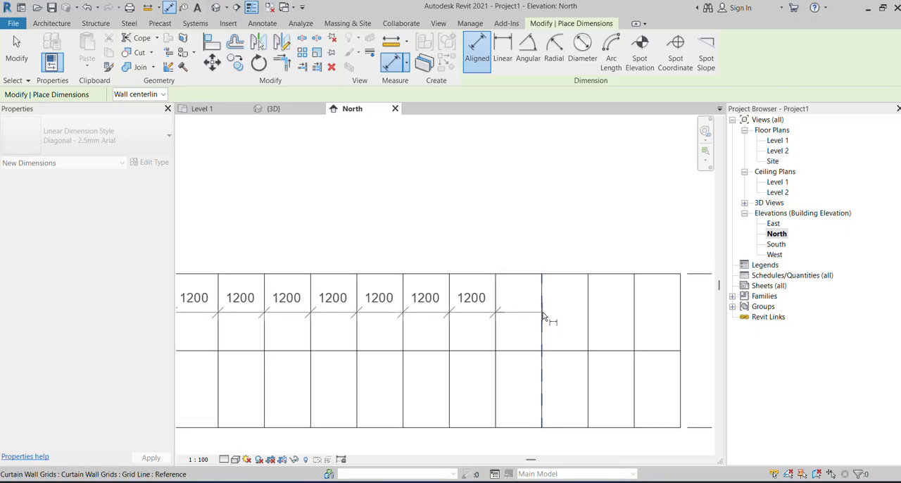
{"action": "left_click", "coordinate": [542, 311]}
{"action": "left_click", "coordinate": [589, 305]}
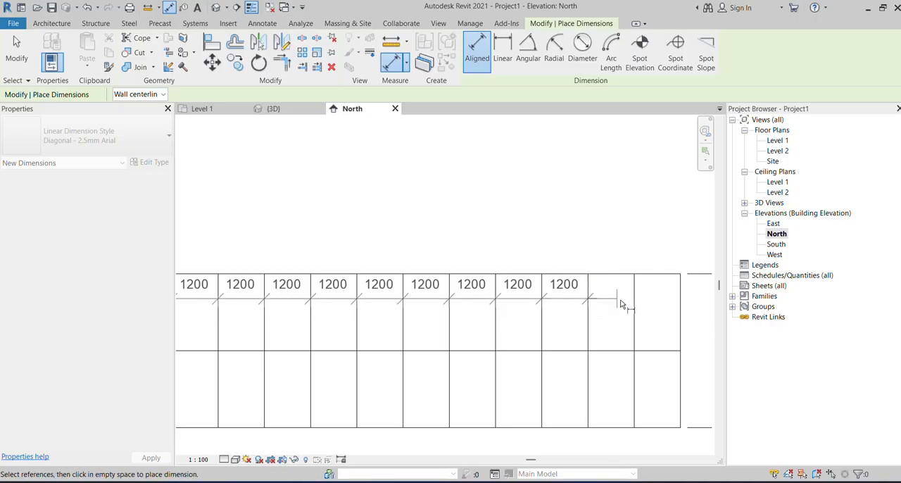
{"action": "left_click", "coordinate": [634, 305]}
{"action": "scroll", "coordinate": [600, 310], "scroll_direction": "down", "scroll_amount": 3}
{"action": "scroll", "coordinate": [649, 311], "scroll_direction": "up", "scroll_amount": 2}
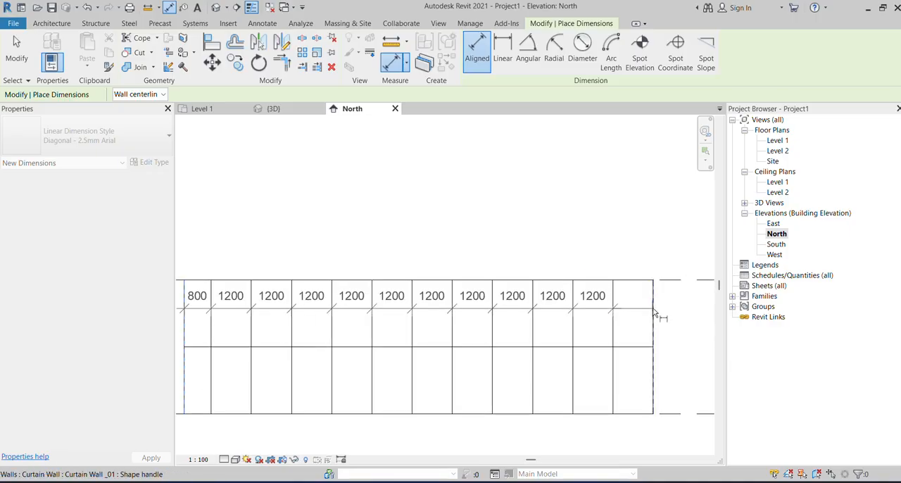
{"action": "left_click", "coordinate": [653, 310]}
{"action": "left_click", "coordinate": [669, 246]}
{"action": "scroll", "coordinate": [669, 248], "scroll_direction": "down", "scroll_amount": 2}
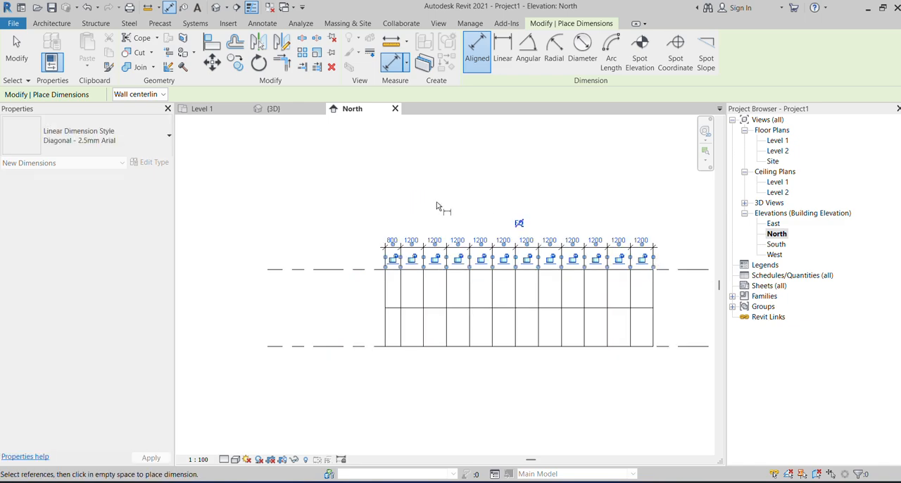
{"action": "left_click", "coordinate": [17, 53]}
Try to apply an equality constraint to the dimension string of the vertical grid divisions.
{"action": "scroll", "coordinate": [519, 261], "scroll_direction": "up", "scroll_amount": 2}
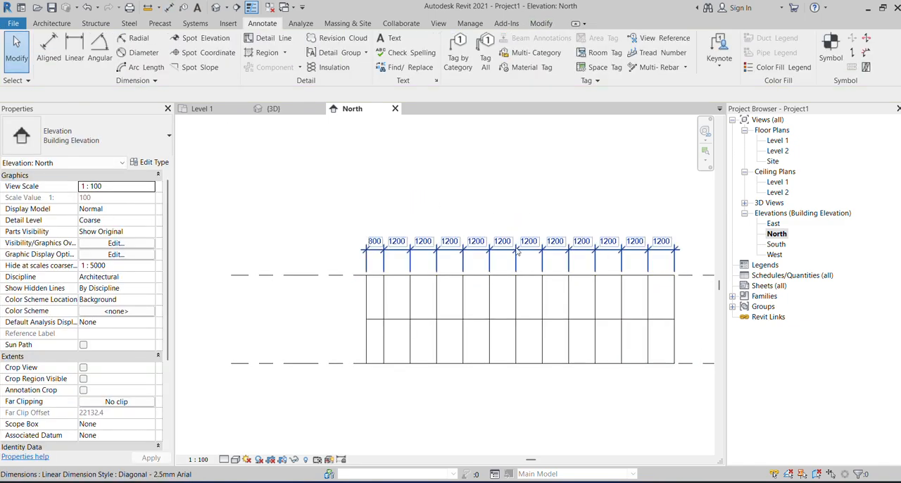
{"action": "left_click", "coordinate": [517, 242]}
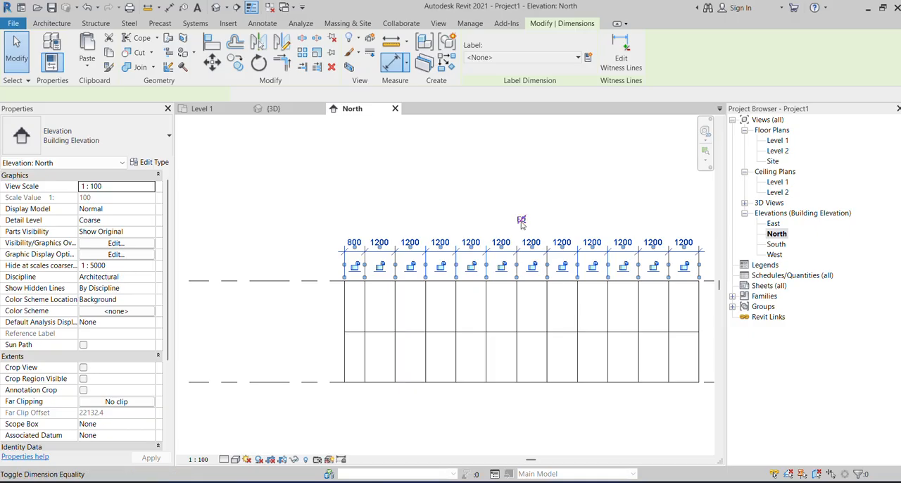
{"action": "left_click", "coordinate": [521, 220]}
{"action": "left_click", "coordinate": [704, 465]}
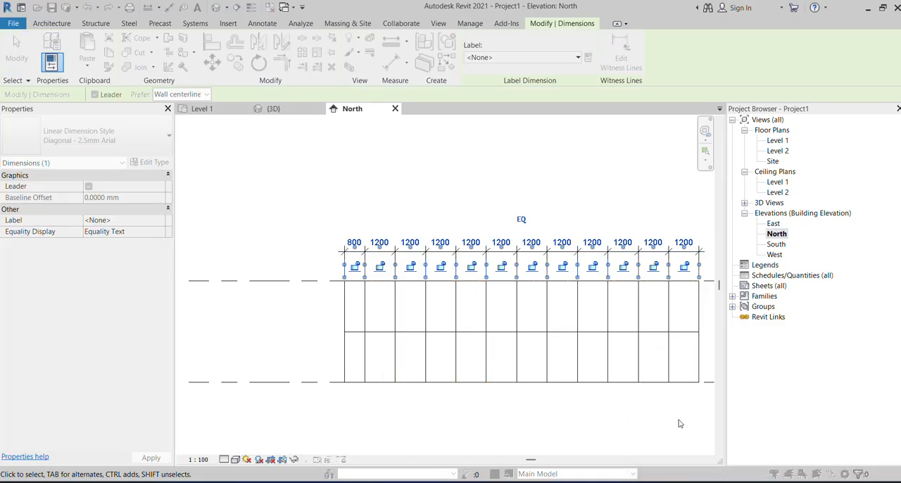
{"action": "left_click", "coordinate": [521, 221]}
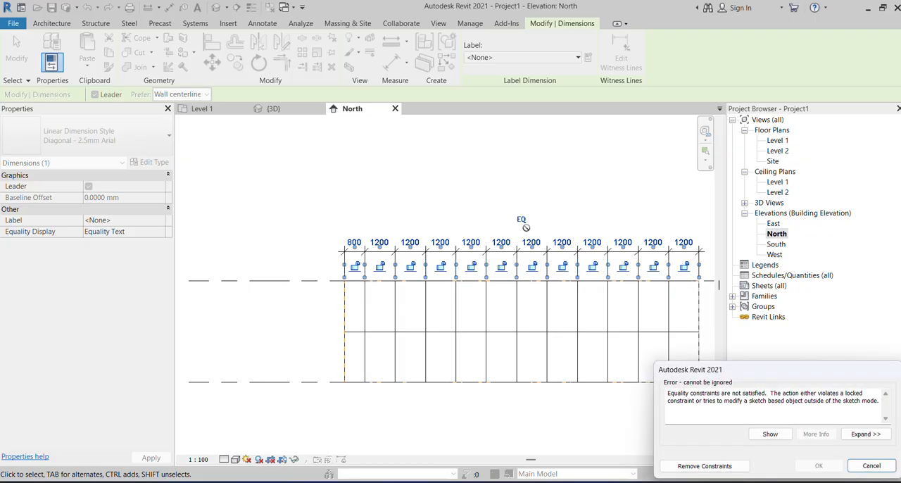
{"action": "left_click", "coordinate": [694, 461]}
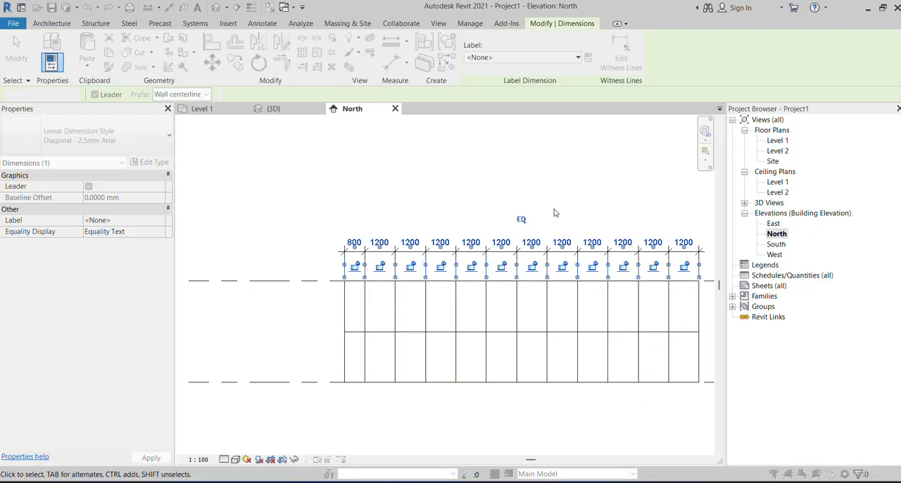
{"action": "key", "text": "Escape"}
{"action": "scroll", "coordinate": [422, 236], "scroll_direction": "down", "scroll_amount": 2}
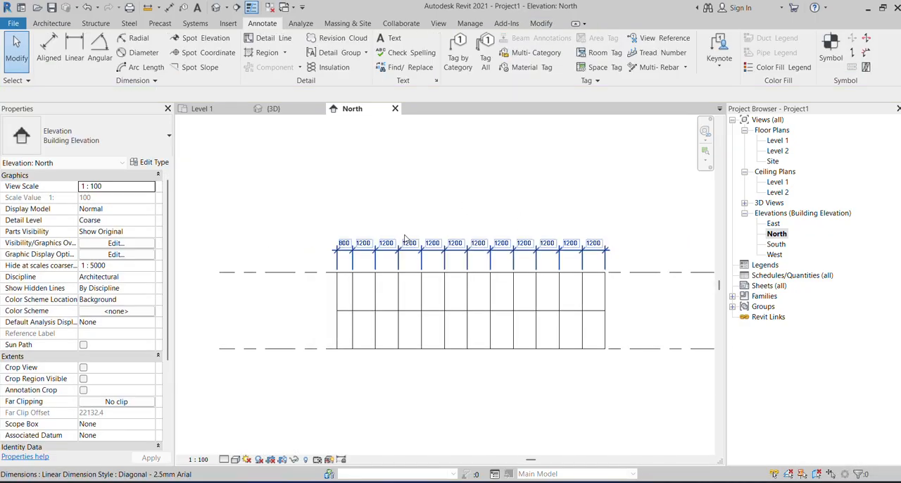
Place an aligned dimension for the curtain wall's overall length above the string of grid dimensions.
{"action": "scroll", "coordinate": [373, 259], "scroll_direction": "up", "scroll_amount": 2}
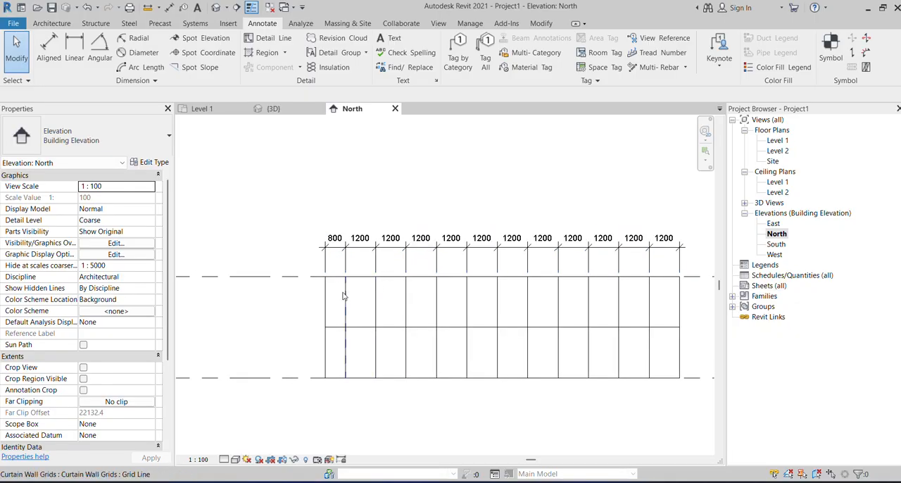
{"action": "scroll", "coordinate": [352, 316], "scroll_direction": "up", "scroll_amount": 2}
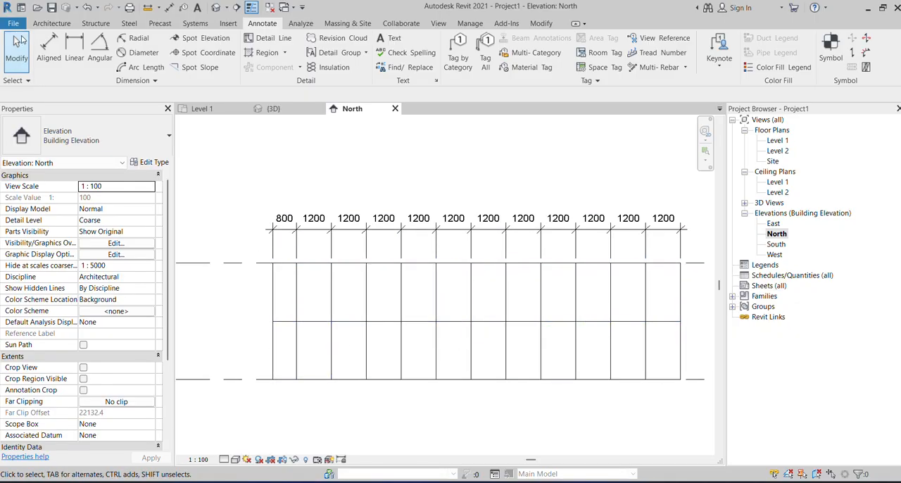
{"action": "left_click", "coordinate": [49, 49]}
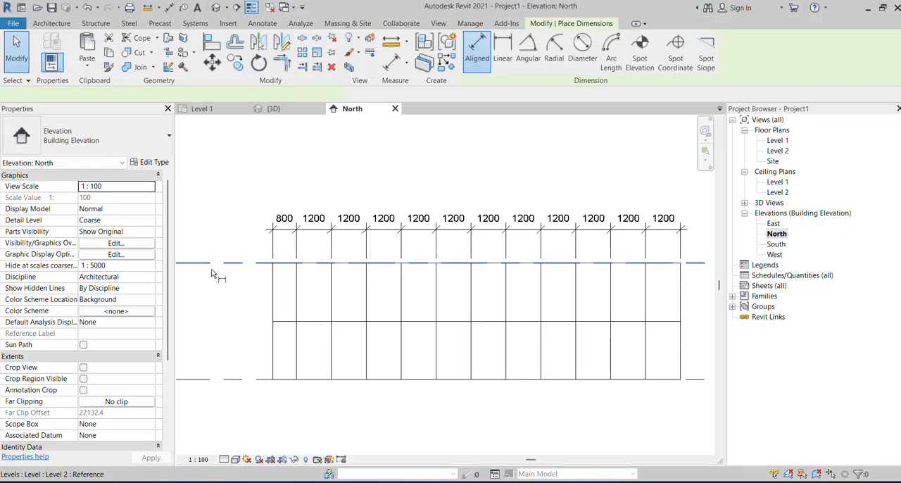
{"action": "left_click", "coordinate": [266, 307]}
{"action": "scroll", "coordinate": [266, 307], "scroll_direction": "down", "scroll_amount": 2}
{"action": "left_click", "coordinate": [539, 301]}
{"action": "left_click", "coordinate": [540, 239]}
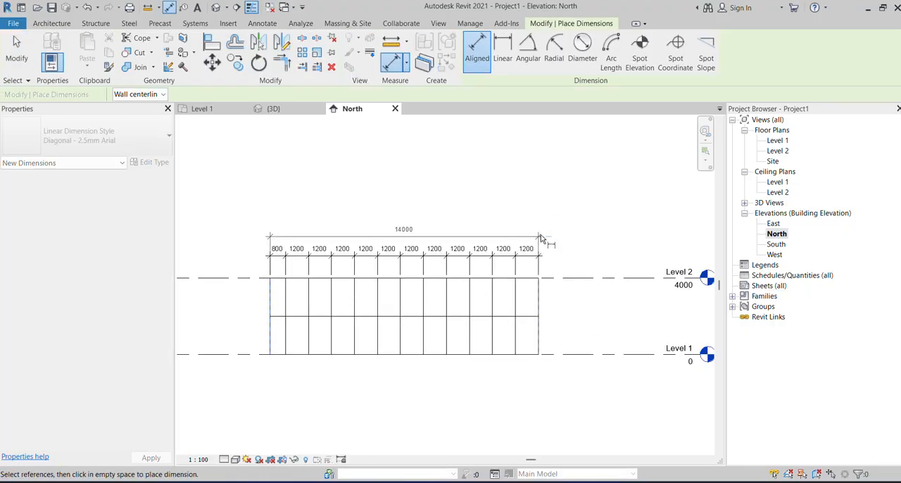
{"action": "left_click", "coordinate": [16, 49]}
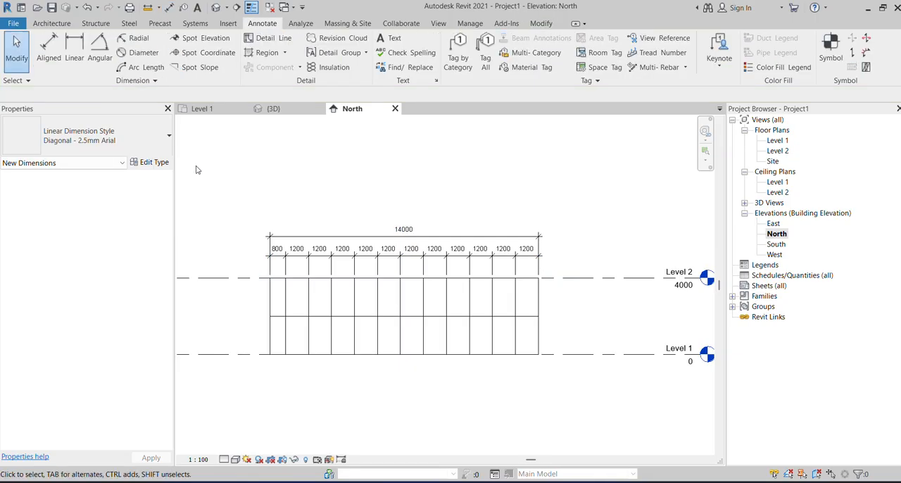
Set the vertical grid spacing of the curtain wall type to 1400 and apply it to the wall.
{"action": "scroll", "coordinate": [197, 170], "scroll_direction": "up", "scroll_amount": 2}
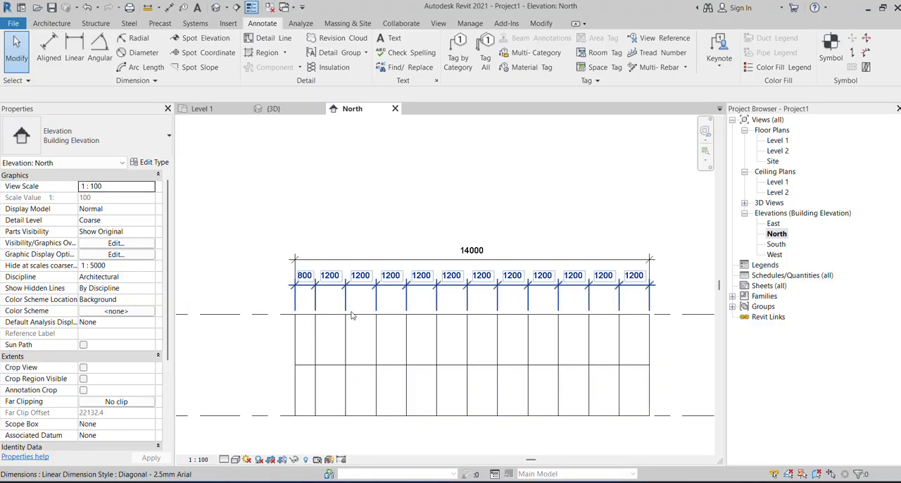
{"action": "left_click", "coordinate": [394, 326]}
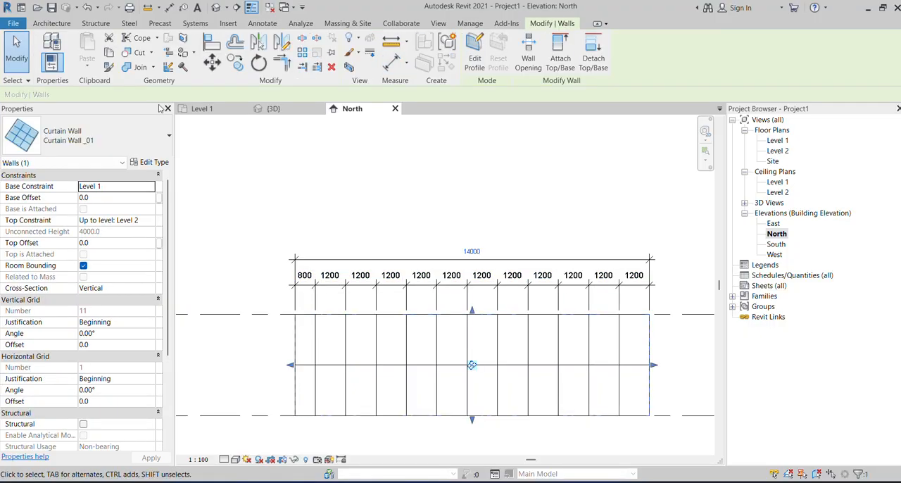
{"action": "left_click", "coordinate": [156, 163]}
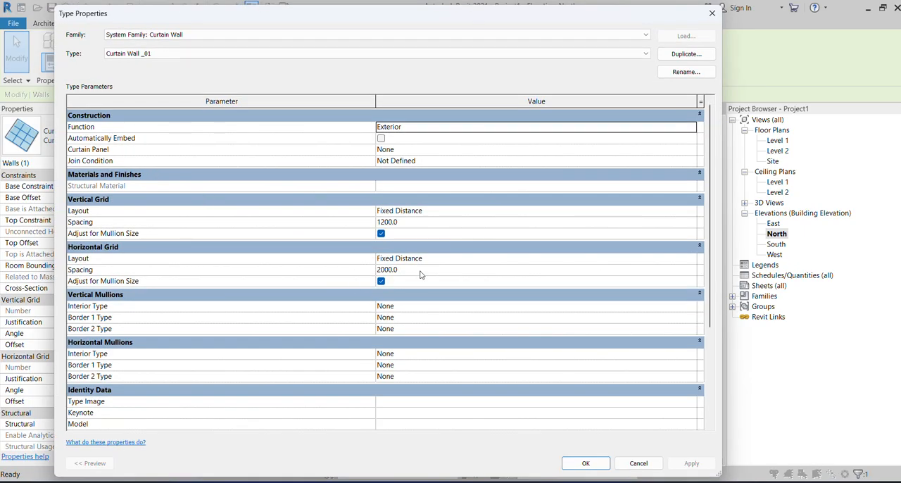
{"action": "left_click", "coordinate": [421, 272]}
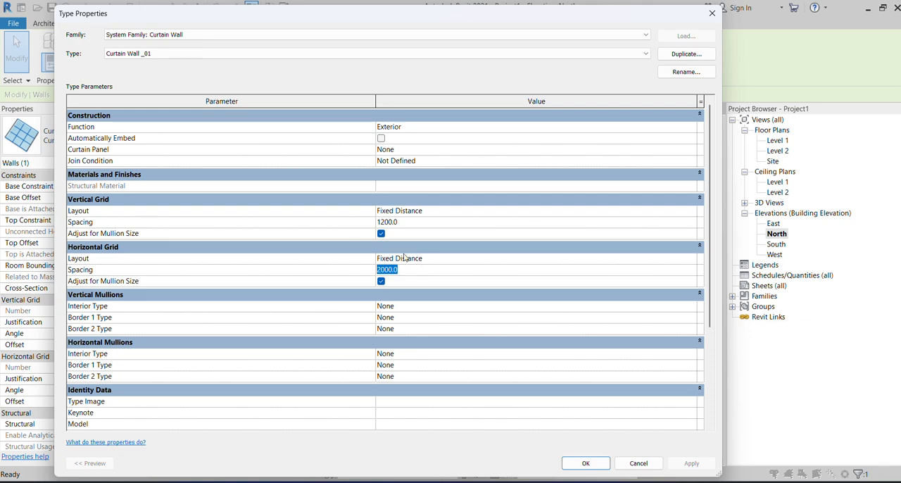
{"action": "left_click", "coordinate": [411, 222]}
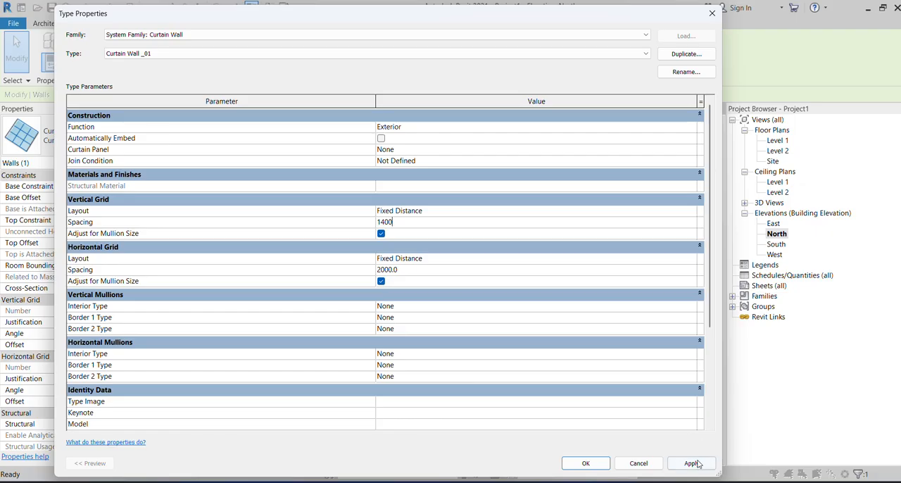
{"action": "left_click", "coordinate": [693, 463]}
{"action": "left_click", "coordinate": [586, 463]}
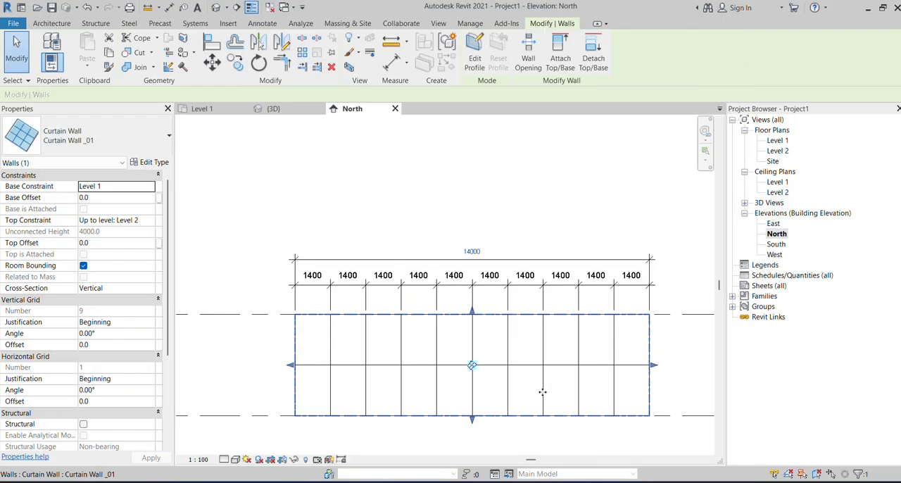
{"action": "left_click", "coordinate": [491, 213]}
Delete the overall length dimension above the curtain wall, keeping the string of grid dimensions.
{"action": "scroll", "coordinate": [515, 257], "scroll_direction": "up", "scroll_amount": 4}
{"action": "scroll", "coordinate": [495, 212], "scroll_direction": "down", "scroll_amount": 3}
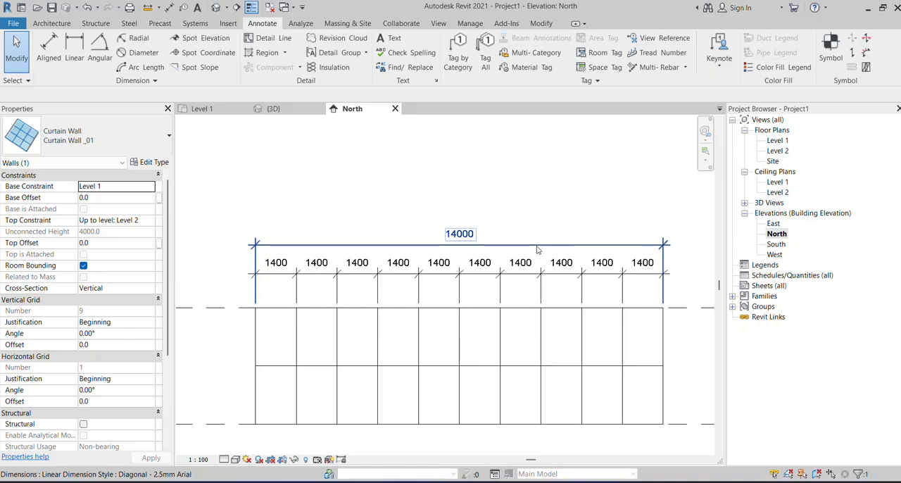
{"action": "left_click", "coordinate": [537, 249]}
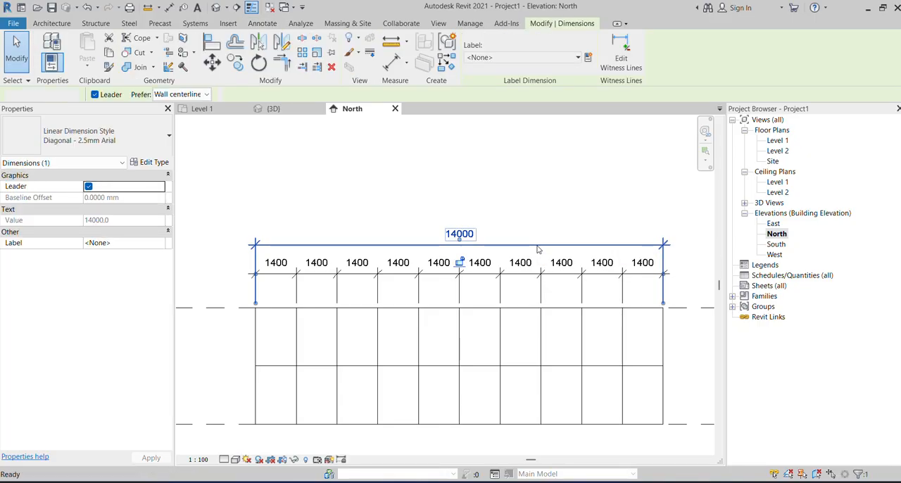
{"action": "key", "text": "Delete"}
{"action": "scroll", "coordinate": [422, 341], "scroll_direction": "up", "scroll_amount": 2}
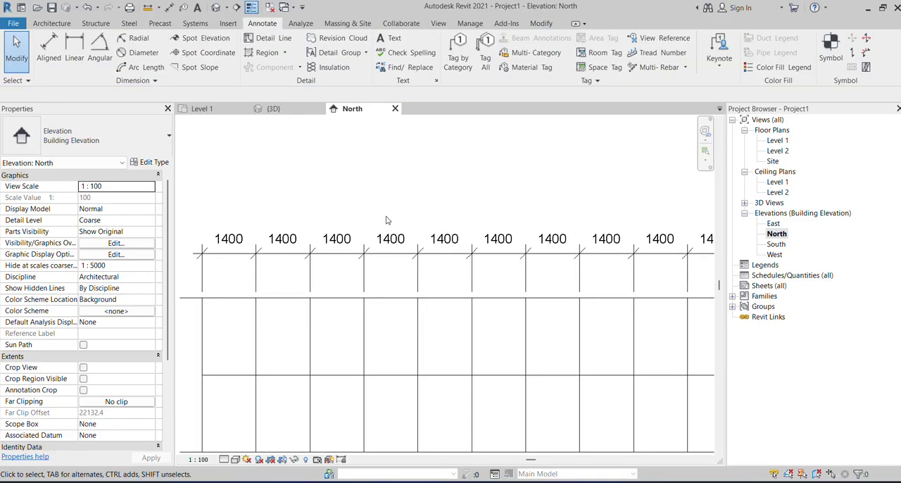
{"action": "scroll", "coordinate": [492, 186], "scroll_direction": "down", "scroll_amount": 3}
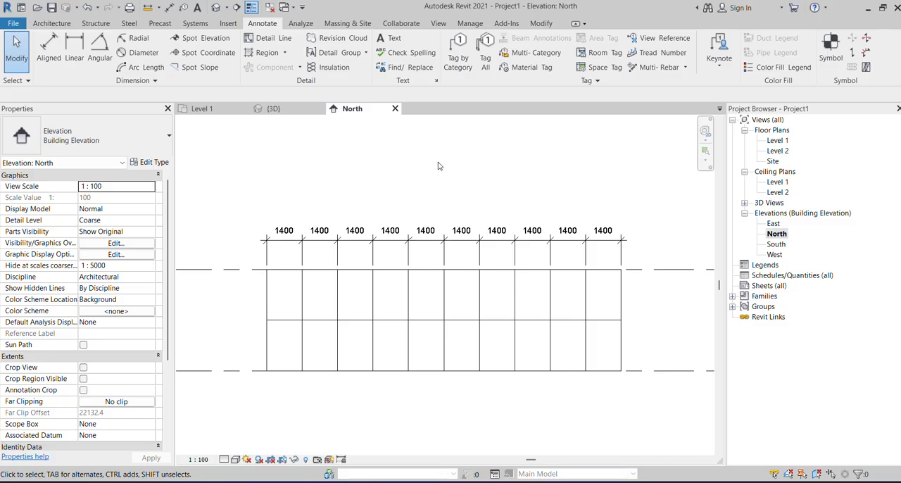
In the 3D view, set the curtain wall type's interior vertical mullions to Rectangular Mullion : 50 x 150mm and apply it.
{"action": "left_click", "coordinate": [271, 109]}
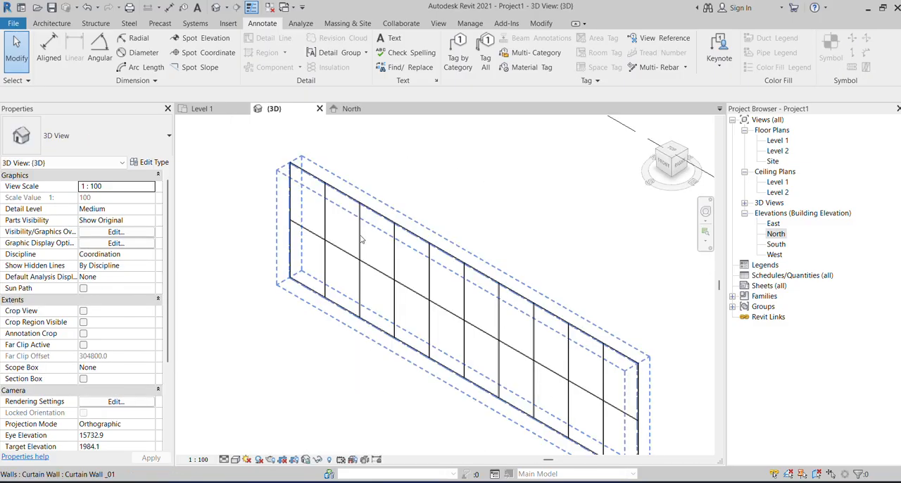
{"action": "scroll", "coordinate": [361, 239], "scroll_direction": "down", "scroll_amount": 1}
{"action": "scroll", "coordinate": [444, 230], "scroll_direction": "up", "scroll_amount": 1}
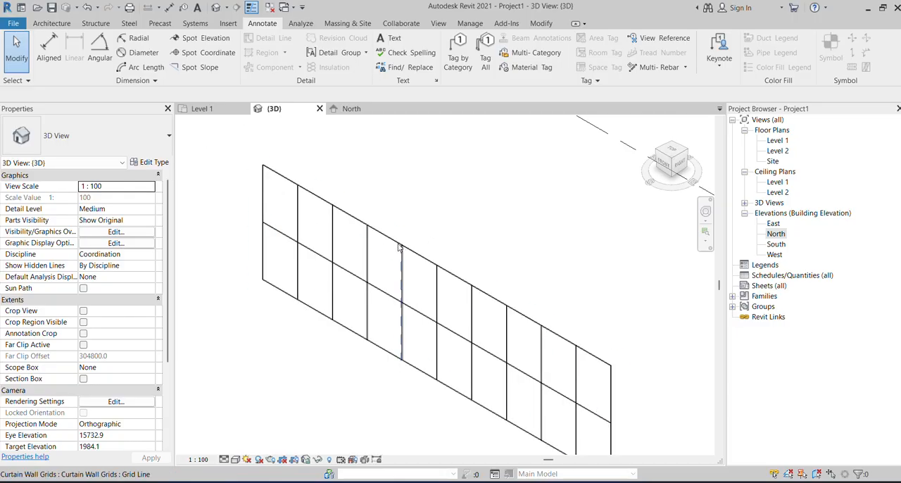
{"action": "key", "text": "Tab"}
{"action": "left_click", "coordinate": [398, 246]}
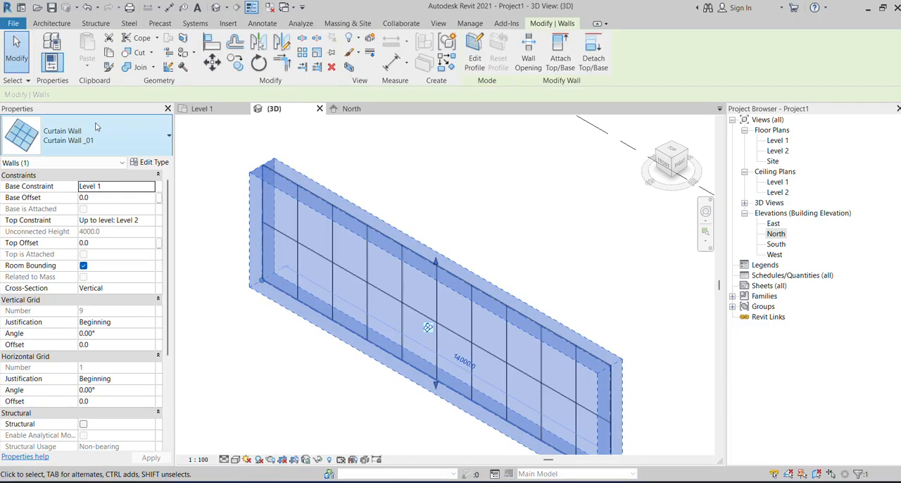
{"action": "left_click", "coordinate": [149, 162]}
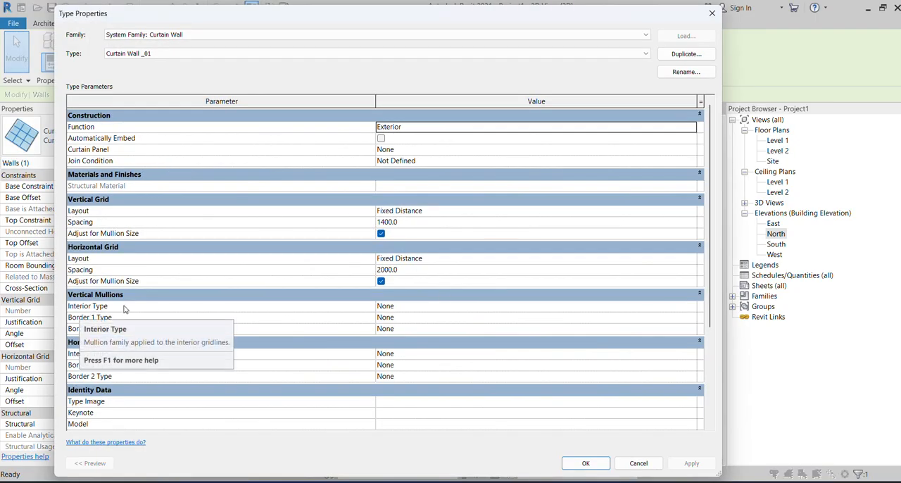
{"action": "left_click", "coordinate": [692, 307]}
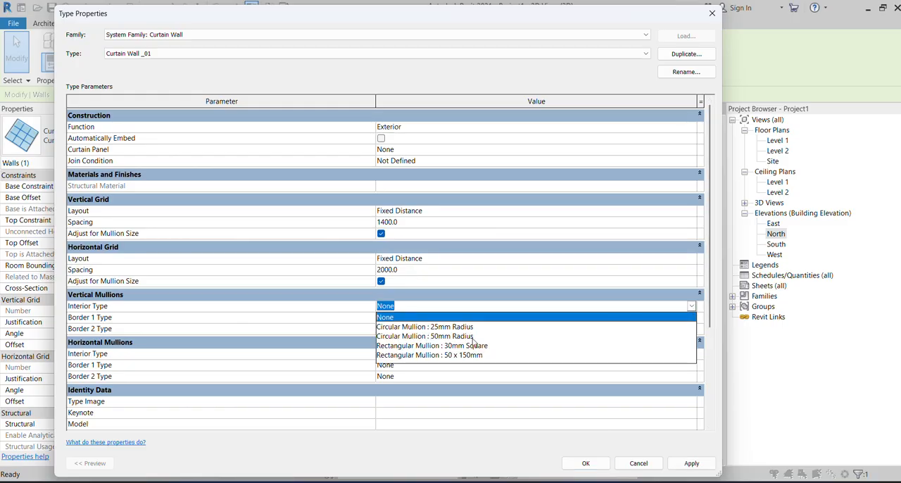
{"action": "left_click", "coordinate": [441, 355]}
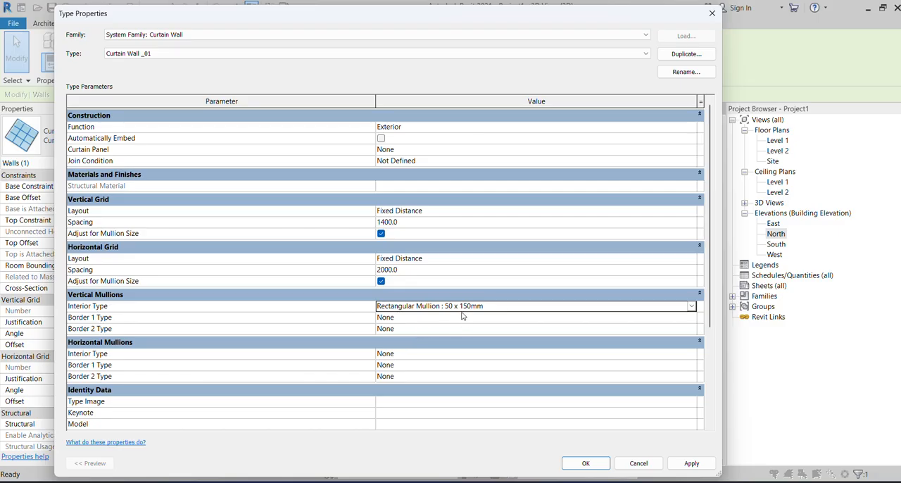
{"action": "left_click", "coordinate": [691, 463]}
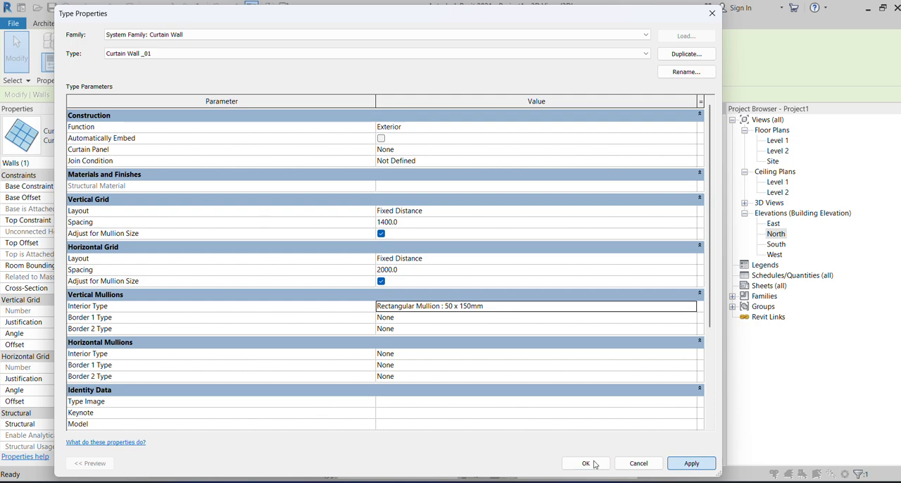
{"action": "left_click", "coordinate": [586, 463]}
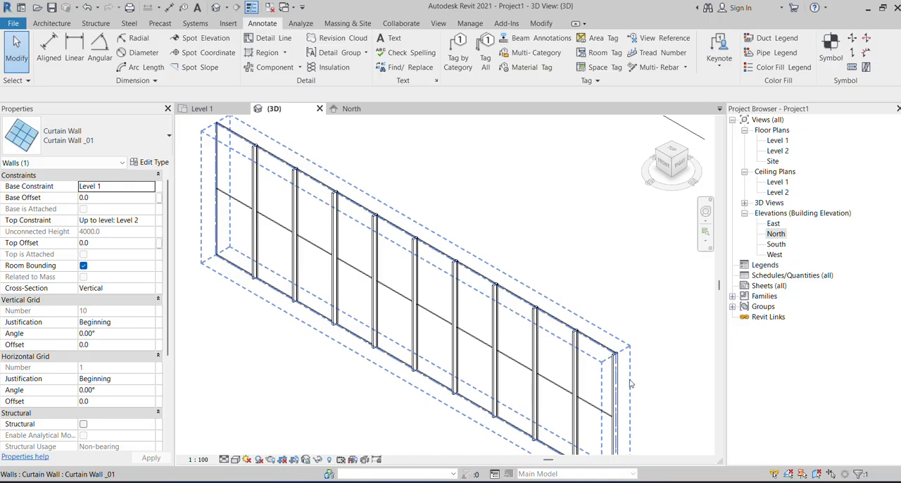
Deselect the curtain wall and set the visual style of the 3D view to Shaded.
{"action": "left_click", "coordinate": [630, 383]}
{"action": "left_click", "coordinate": [236, 460]}
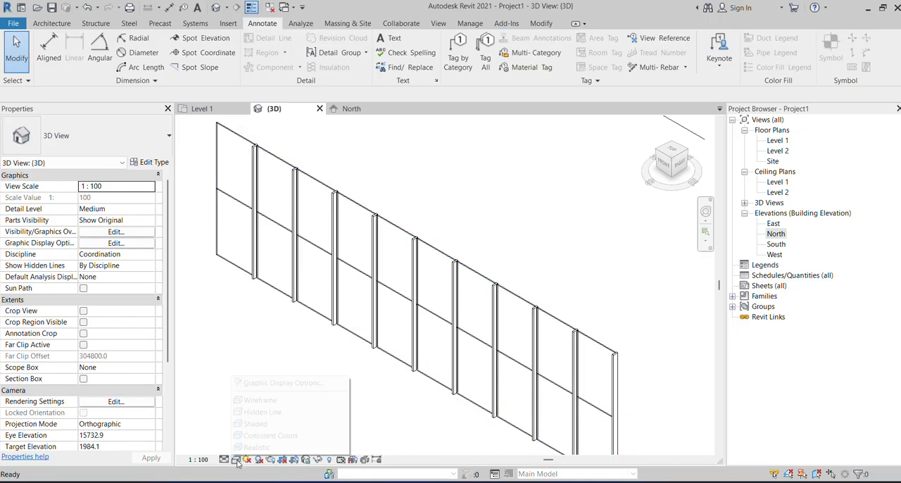
{"action": "left_click", "coordinate": [261, 421]}
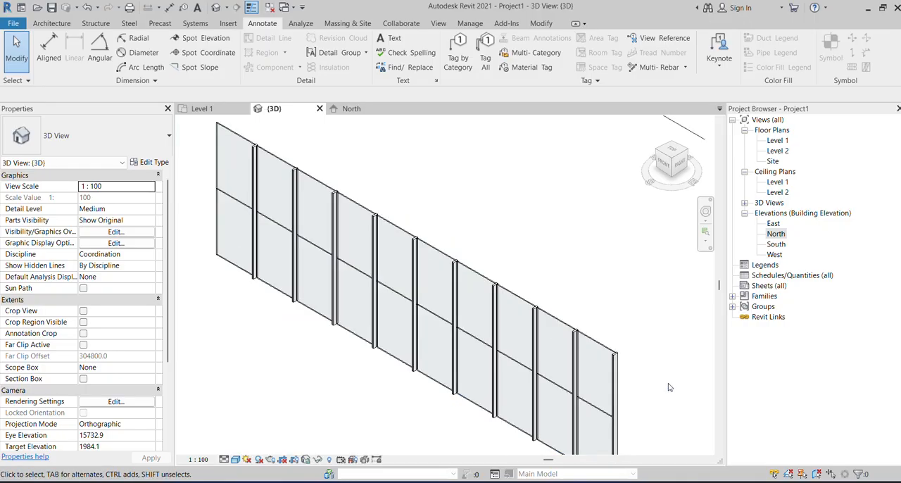
Set the curtain wall type's horizontal grid layout to None and delete the horizontal gridline it generated.
{"action": "scroll", "coordinate": [663, 368], "scroll_direction": "down", "scroll_amount": 2}
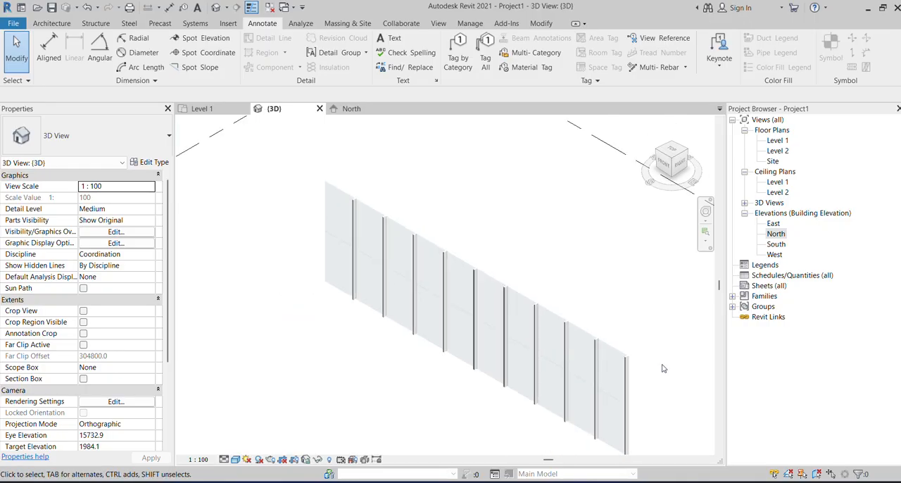
{"action": "left_click", "coordinate": [325, 198]}
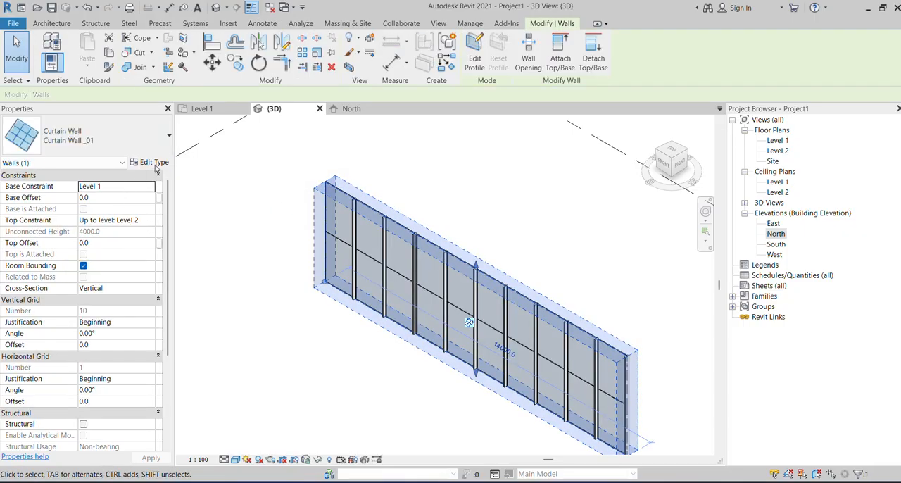
{"action": "left_click", "coordinate": [155, 163]}
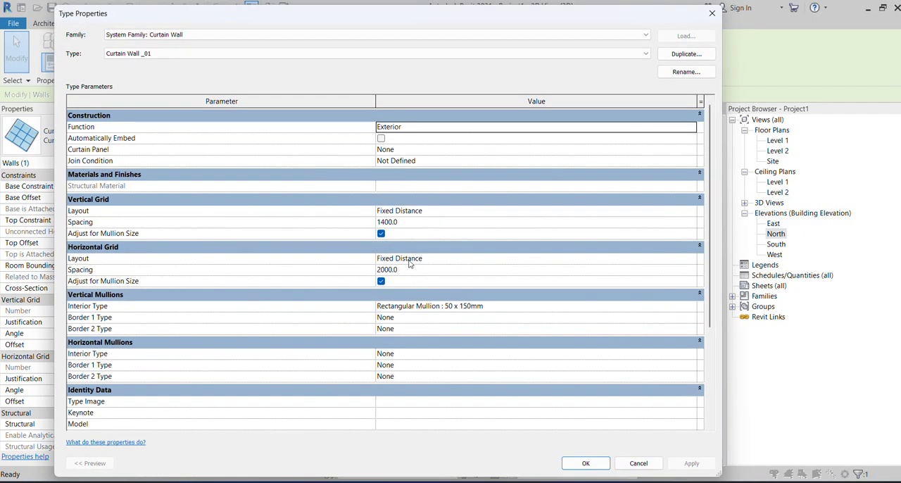
{"action": "left_click", "coordinate": [536, 258]}
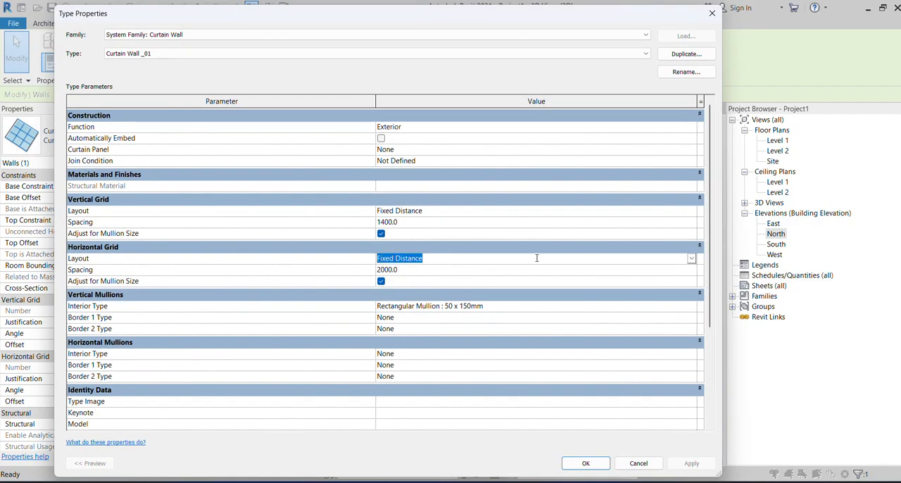
{"action": "left_click", "coordinate": [693, 259]}
{"action": "left_click", "coordinate": [387, 270]}
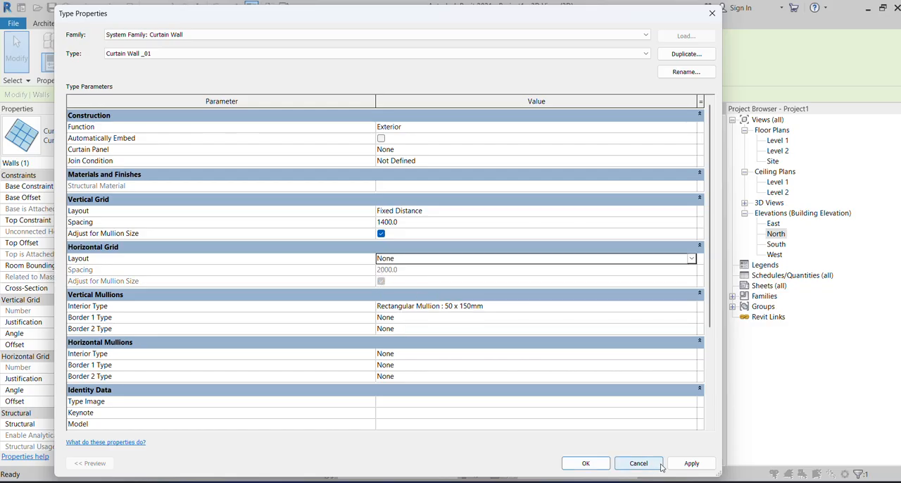
{"action": "left_click", "coordinate": [686, 463]}
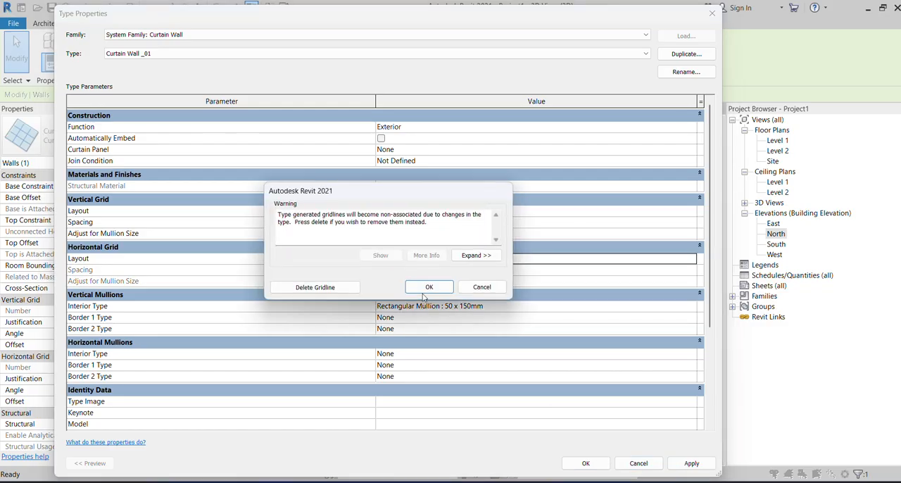
{"action": "left_click", "coordinate": [314, 287]}
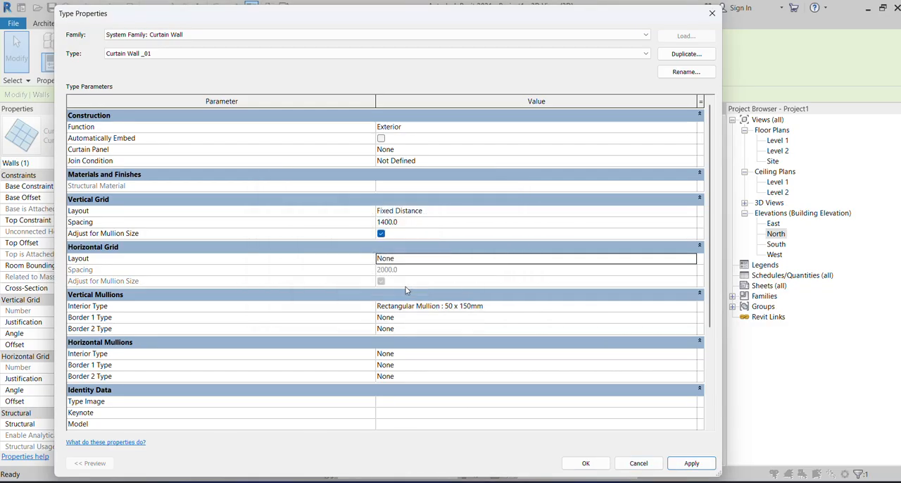
{"action": "left_click", "coordinate": [585, 463]}
{"action": "left_click", "coordinate": [555, 269]}
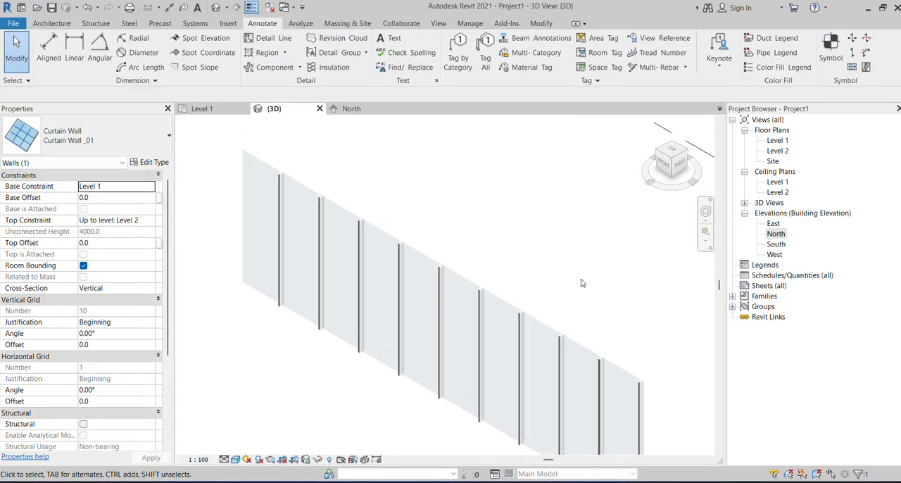
Set Border 1 of the curtain wall type's vertical mullions to Rectangular Mullion : 50 x 150mm.
{"action": "scroll", "coordinate": [454, 238], "scroll_direction": "up", "scroll_amount": 2}
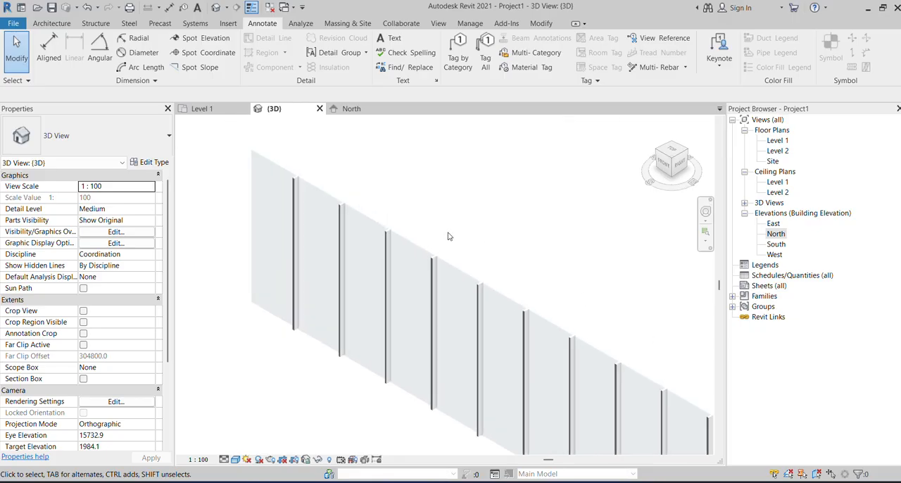
{"action": "scroll", "coordinate": [371, 195], "scroll_direction": "down", "scroll_amount": 2}
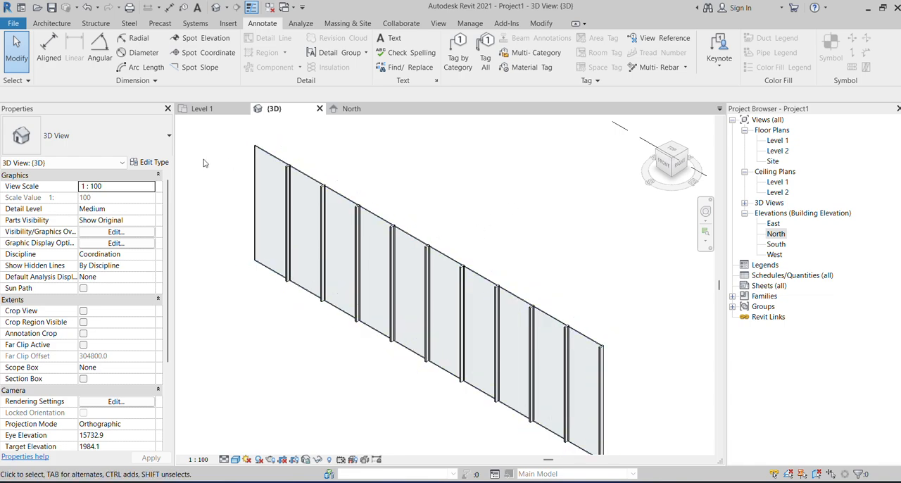
{"action": "left_click", "coordinate": [352, 217]}
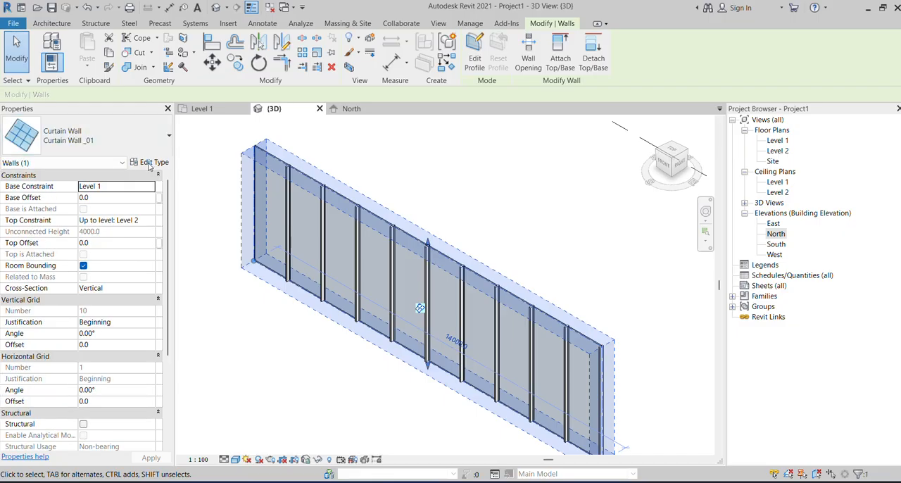
{"action": "left_click", "coordinate": [150, 163]}
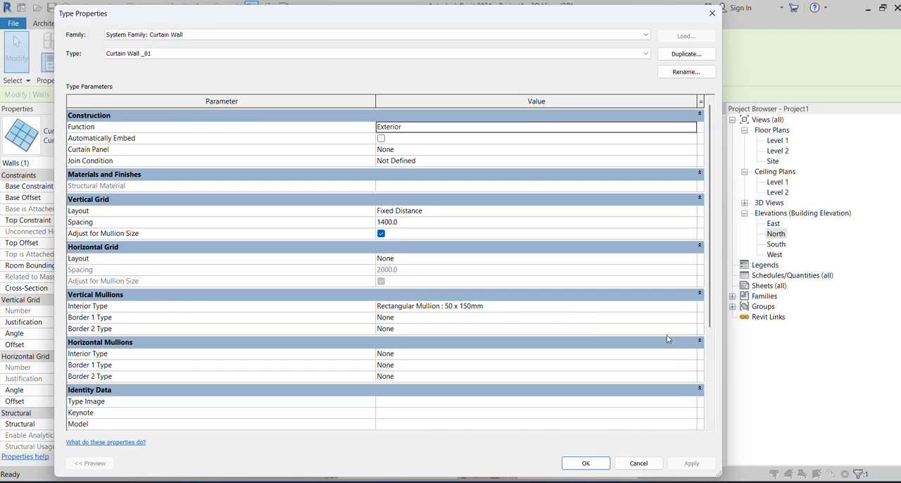
{"action": "left_click", "coordinate": [690, 317]}
{"action": "left_click", "coordinate": [691, 318]}
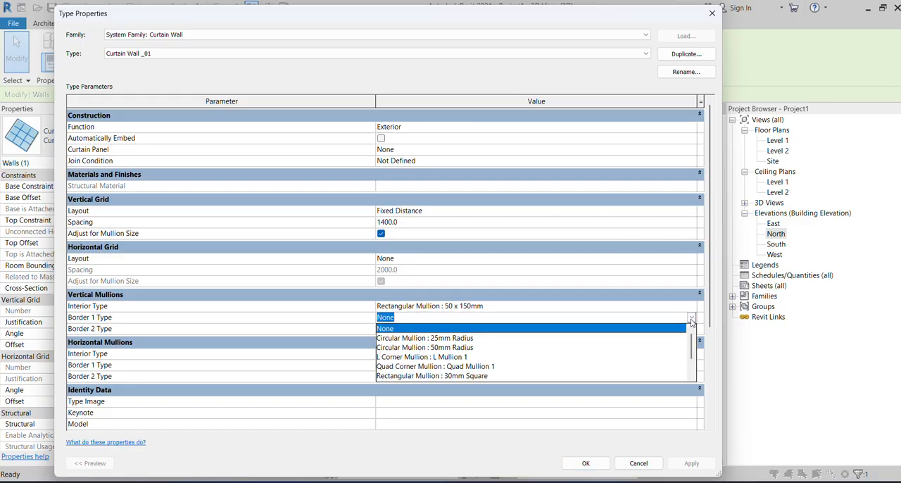
{"action": "scroll", "coordinate": [440, 368], "scroll_direction": "down", "scroll_amount": 1}
{"action": "left_click", "coordinate": [450, 357]}
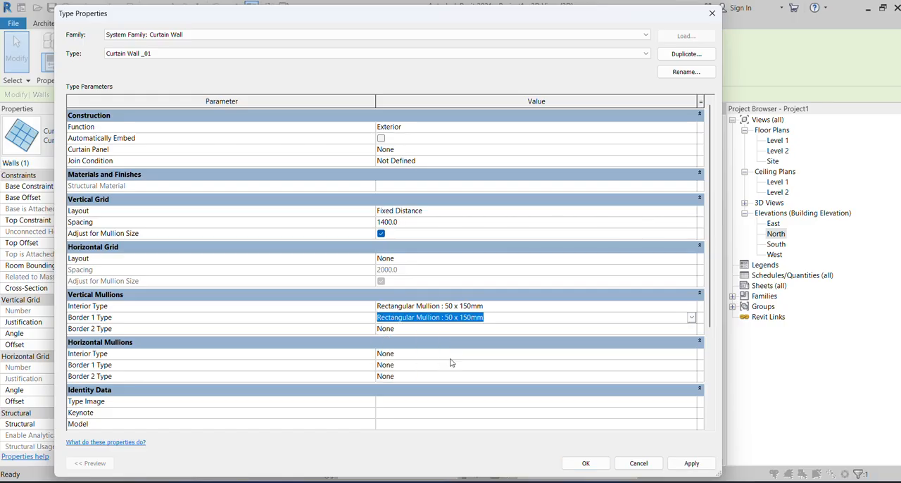
Set Border 2 of the vertical mullions to Rectangular Mullion : 50 x 150mm and apply the type changes.
{"action": "left_click", "coordinate": [691, 329]}
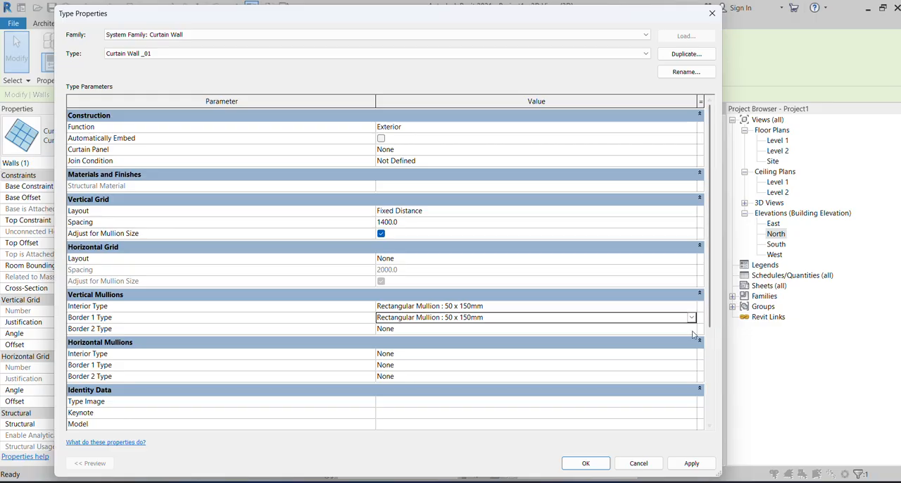
{"action": "left_click", "coordinate": [691, 328]}
{"action": "scroll", "coordinate": [427, 370], "scroll_direction": "down", "scroll_amount": 1}
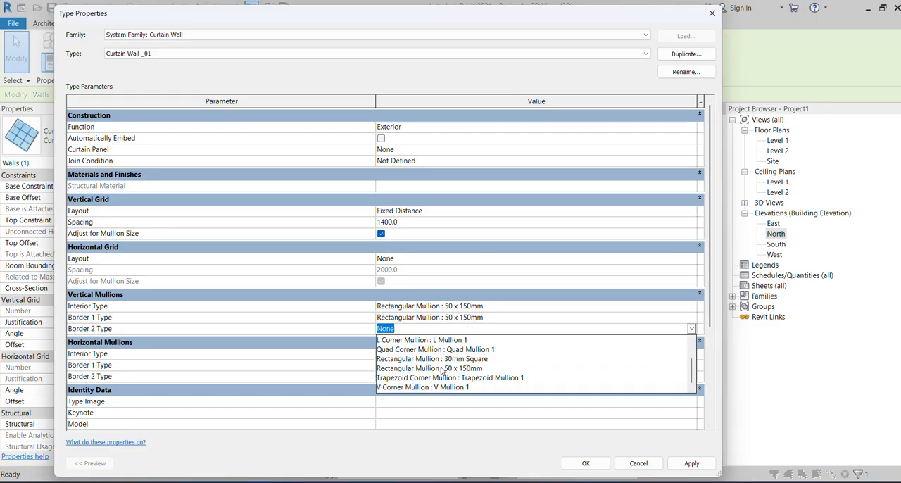
{"action": "left_click", "coordinate": [449, 368]}
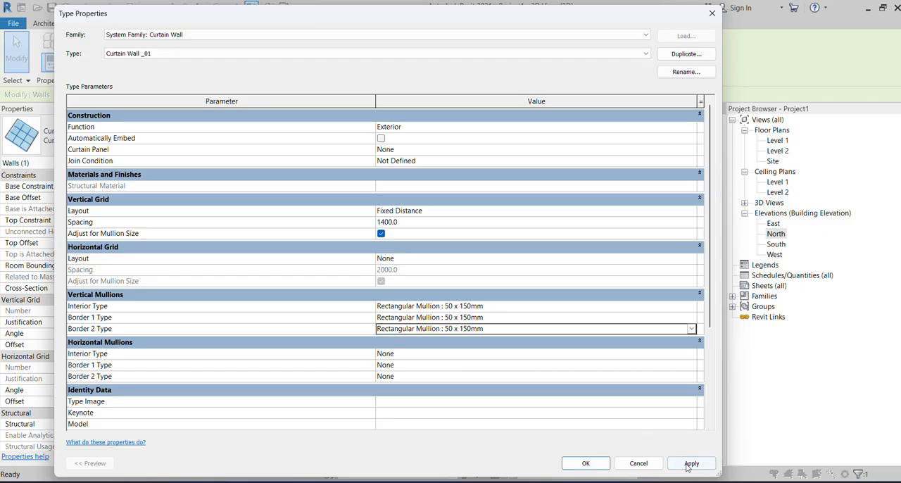
{"action": "left_click", "coordinate": [688, 466]}
{"action": "left_click", "coordinate": [588, 463]}
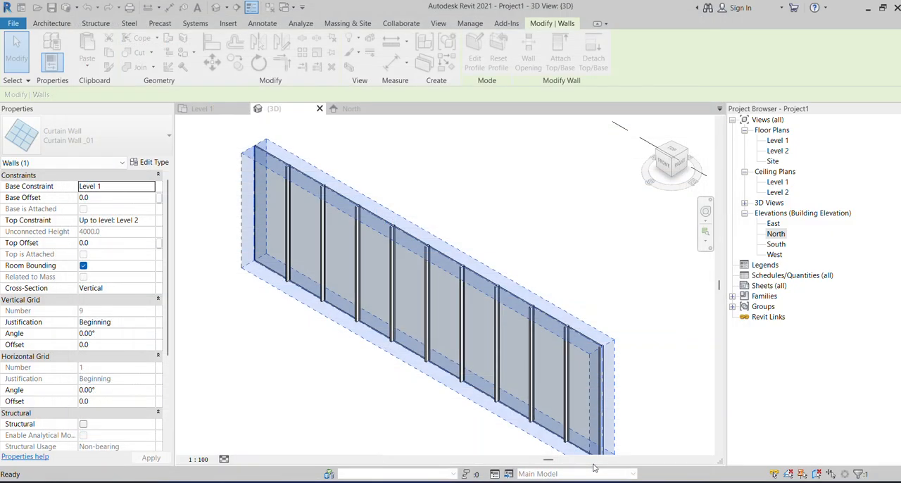
Examine the vertical mullions at both ends and along the top edge of the curtain wall up close.
{"action": "scroll", "coordinate": [556, 339], "scroll_direction": "up", "scroll_amount": 3}
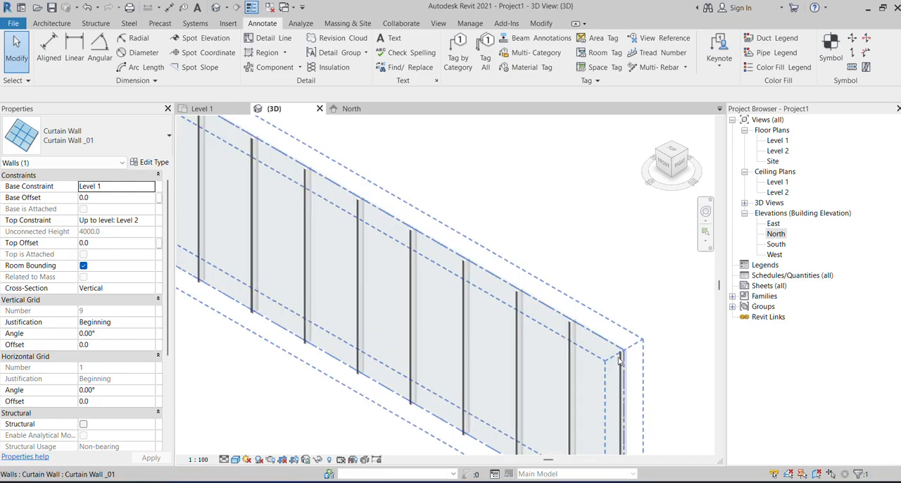
{"action": "key", "text": "Escape"}
{"action": "scroll", "coordinate": [484, 285], "scroll_direction": "down", "scroll_amount": 3}
{"action": "scroll", "coordinate": [224, 138], "scroll_direction": "up", "scroll_amount": 2}
{"action": "scroll", "coordinate": [231, 144], "scroll_direction": "up", "scroll_amount": 1}
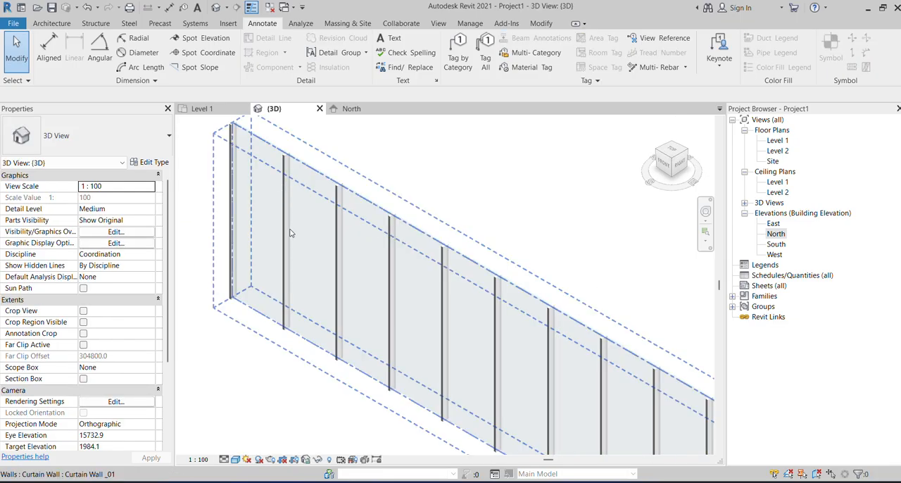
{"action": "scroll", "coordinate": [299, 261], "scroll_direction": "down", "scroll_amount": 3}
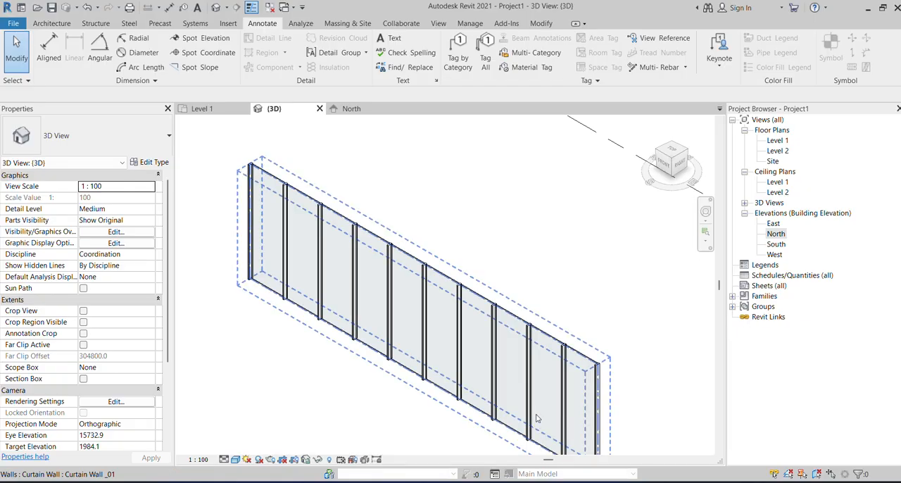
{"action": "scroll", "coordinate": [514, 377], "scroll_direction": "up", "scroll_amount": 3}
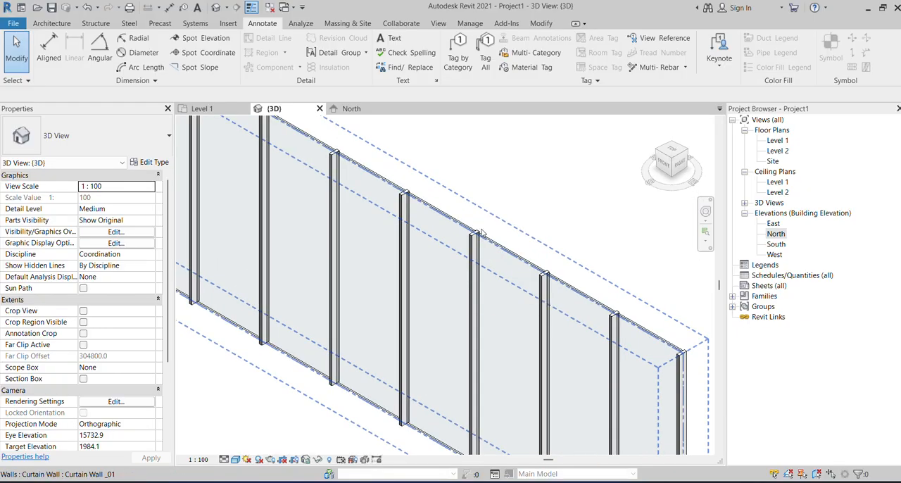
{"action": "scroll", "coordinate": [483, 233], "scroll_direction": "up", "scroll_amount": 4}
{"action": "scroll", "coordinate": [487, 264], "scroll_direction": "down", "scroll_amount": 4}
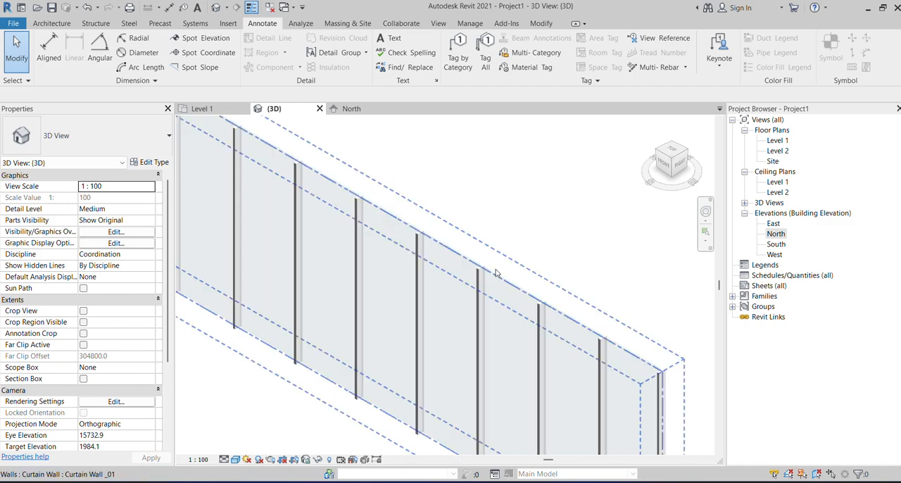
{"action": "scroll", "coordinate": [497, 278], "scroll_direction": "up", "scroll_amount": 4}
Enable Automatically Embed in the curtain wall type's properties and deselect the wall.
{"action": "left_click", "coordinate": [497, 288]}
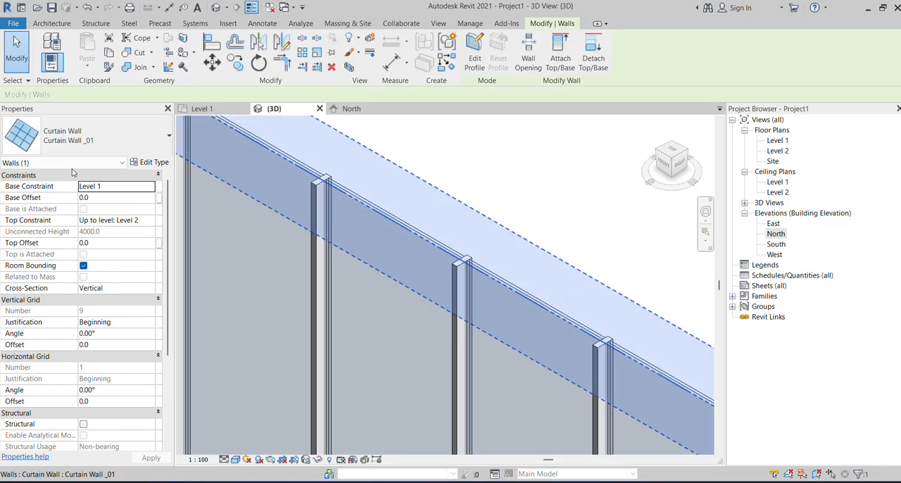
{"action": "left_click", "coordinate": [154, 162]}
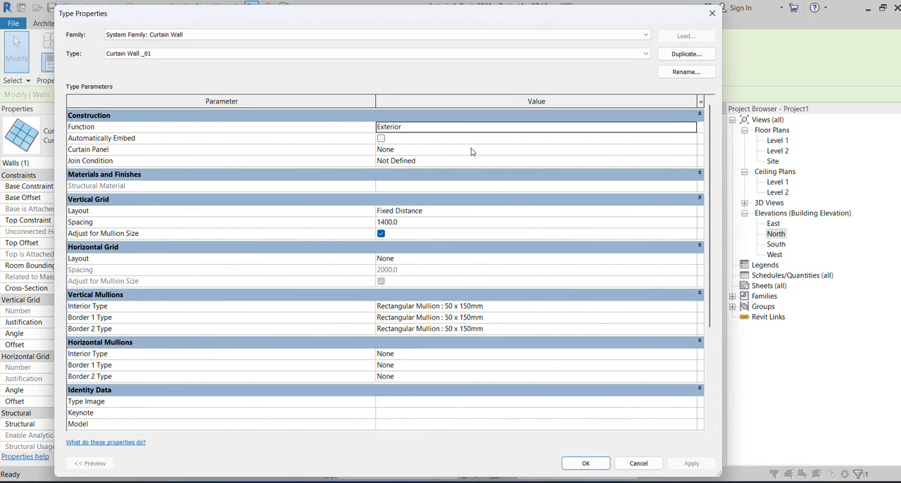
{"action": "left_click", "coordinate": [385, 140]}
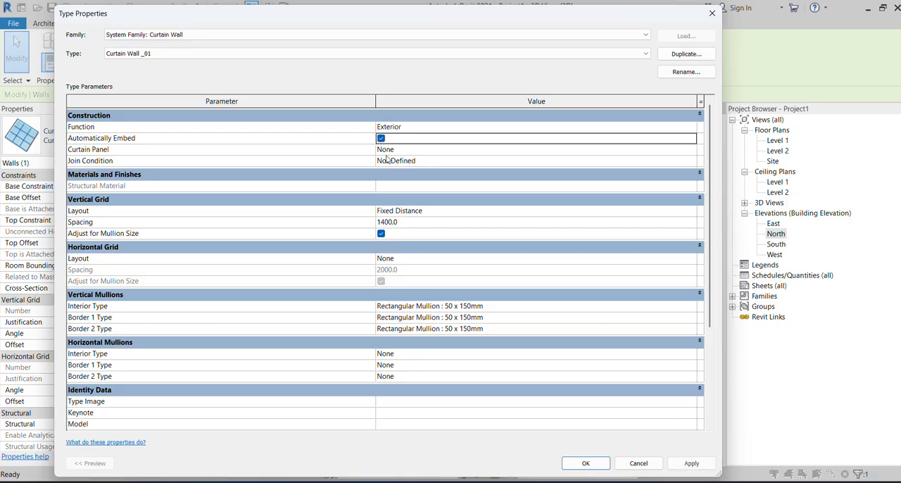
{"action": "left_click", "coordinate": [690, 462]}
{"action": "left_click", "coordinate": [585, 462]}
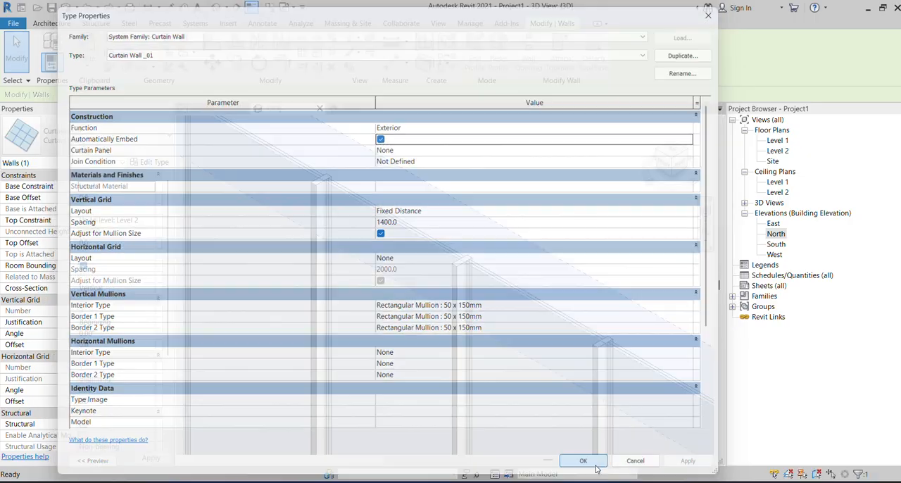
{"action": "left_click", "coordinate": [533, 181]}
{"action": "left_click", "coordinate": [493, 274]}
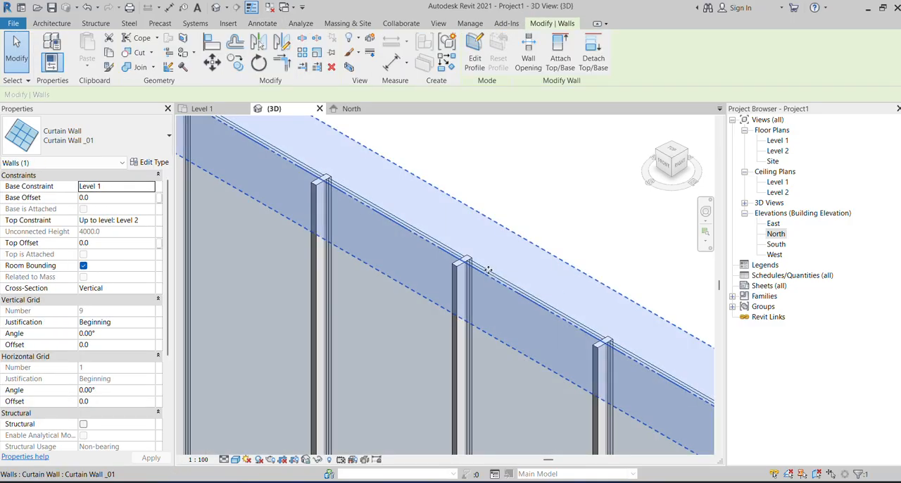
{"action": "key", "text": "Escape"}
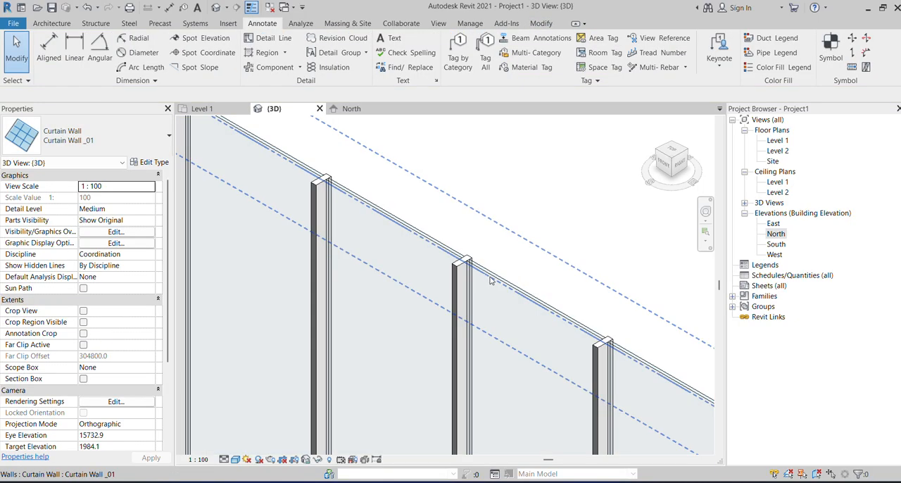
Set the Glazed system panel type's offset to 75 and check the glass position against the mullion.
{"action": "left_click", "coordinate": [490, 280]}
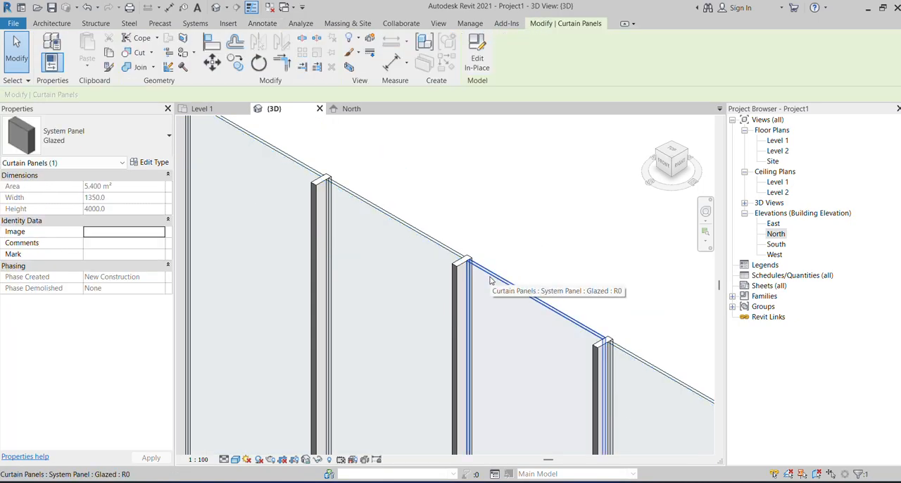
{"action": "left_click", "coordinate": [156, 164]}
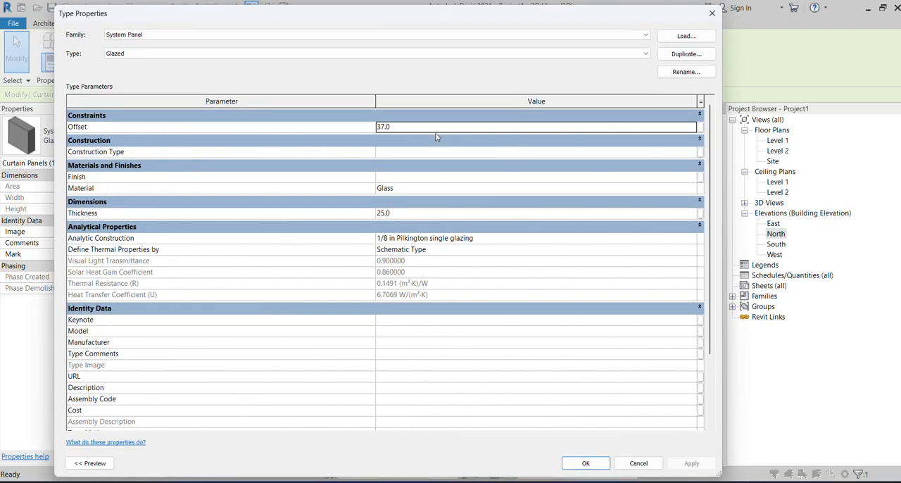
{"action": "left_click", "coordinate": [428, 125]}
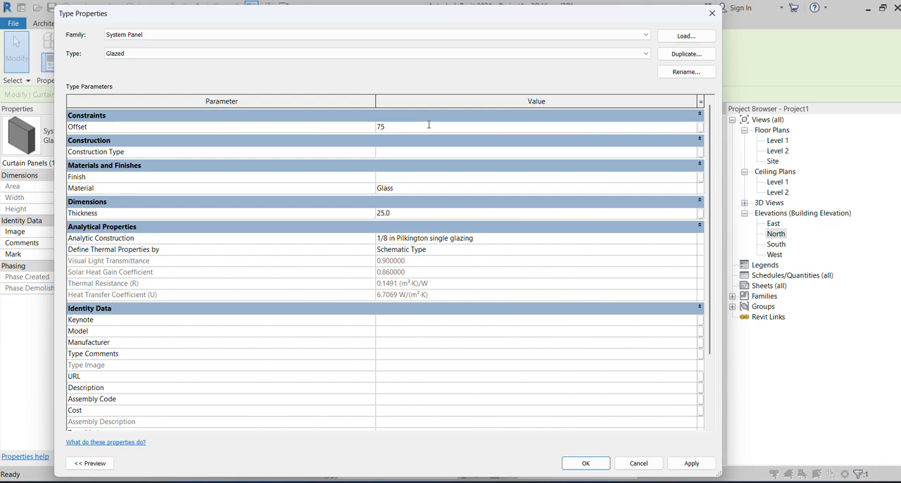
{"action": "type", "text": "75"}
{"action": "left_click", "coordinate": [677, 464]}
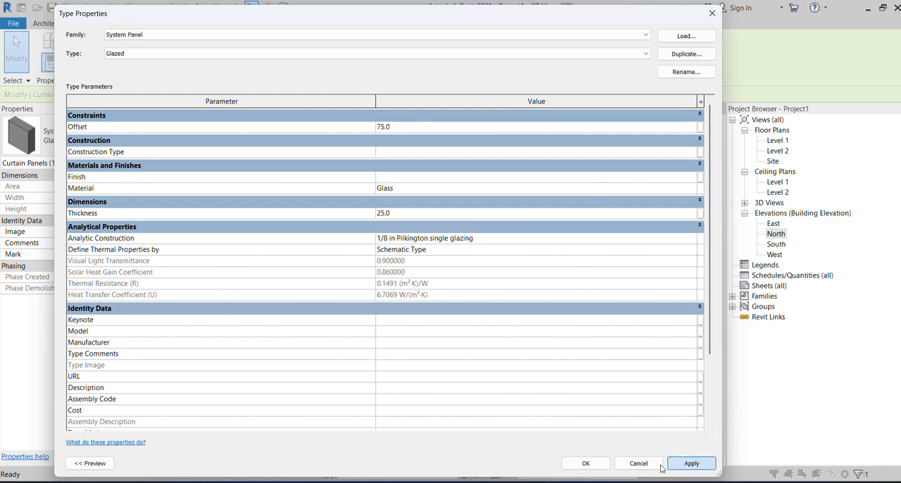
{"action": "left_click", "coordinate": [585, 463]}
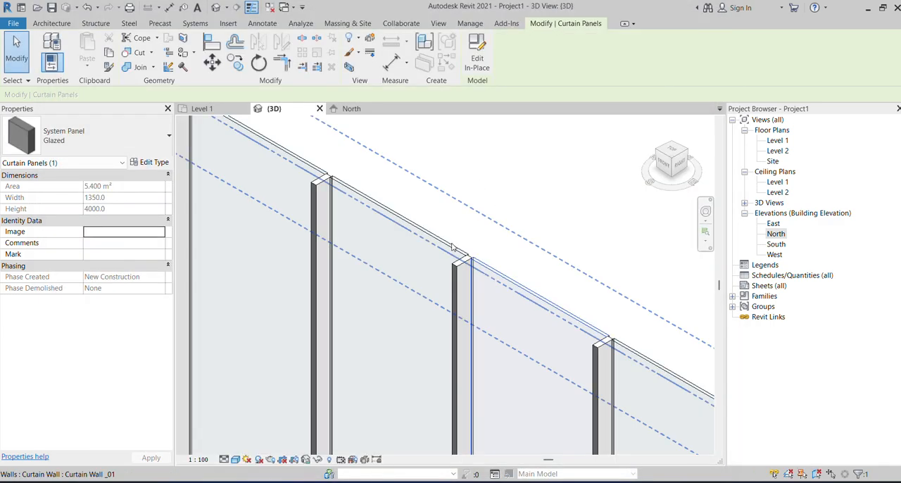
{"action": "scroll", "coordinate": [453, 246], "scroll_direction": "up", "scroll_amount": 5}
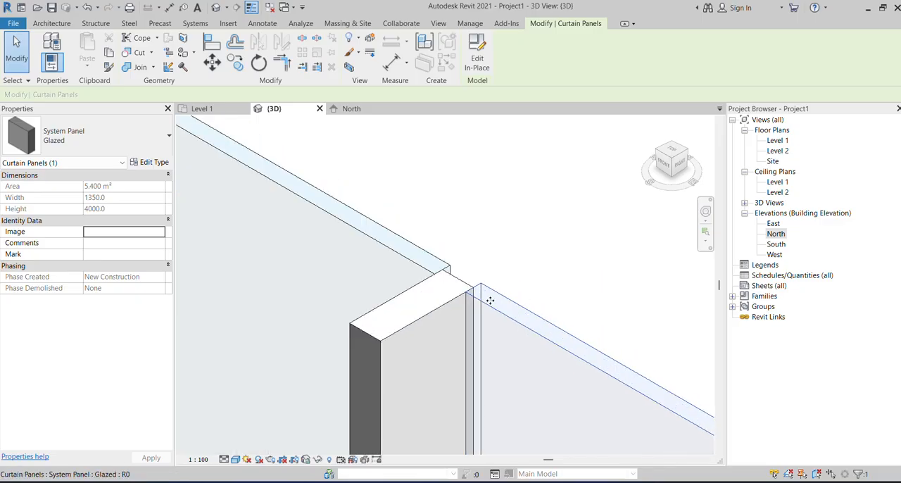
{"action": "scroll", "coordinate": [500, 263], "scroll_direction": "down", "scroll_amount": 3}
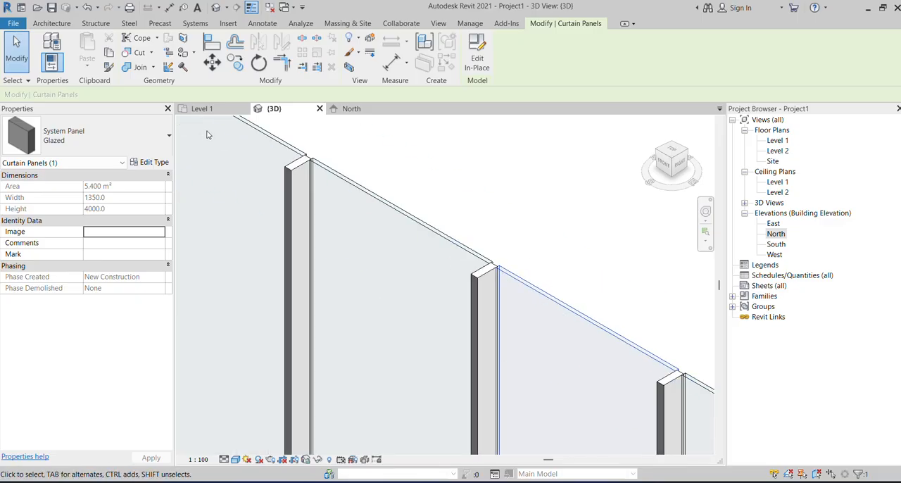
{"action": "scroll", "coordinate": [340, 155], "scroll_direction": "up", "scroll_amount": 5}
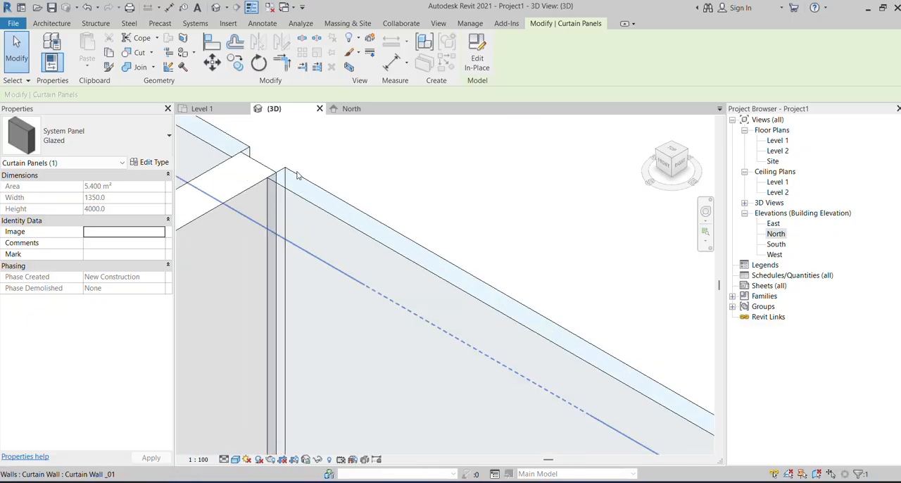
Set the Glazed system panel type's offset to 65.
{"action": "left_click", "coordinate": [303, 187]}
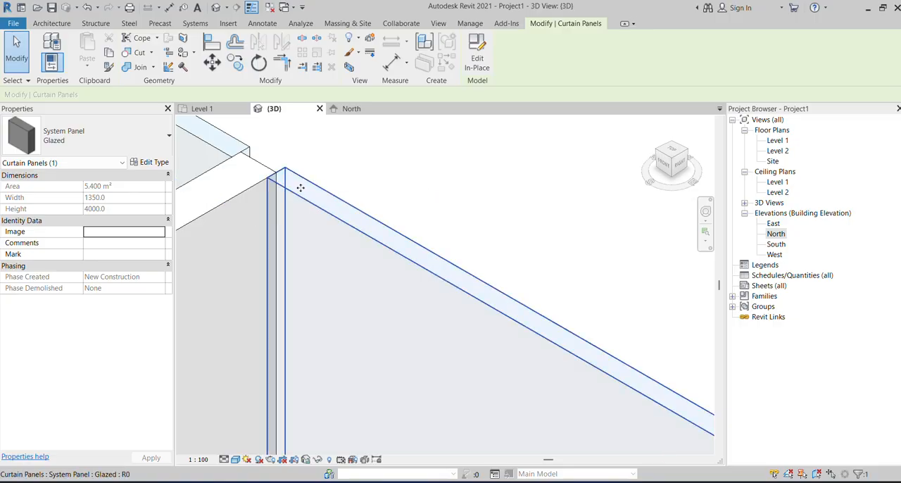
{"action": "left_click", "coordinate": [161, 163]}
{"action": "left_click", "coordinate": [407, 127]}
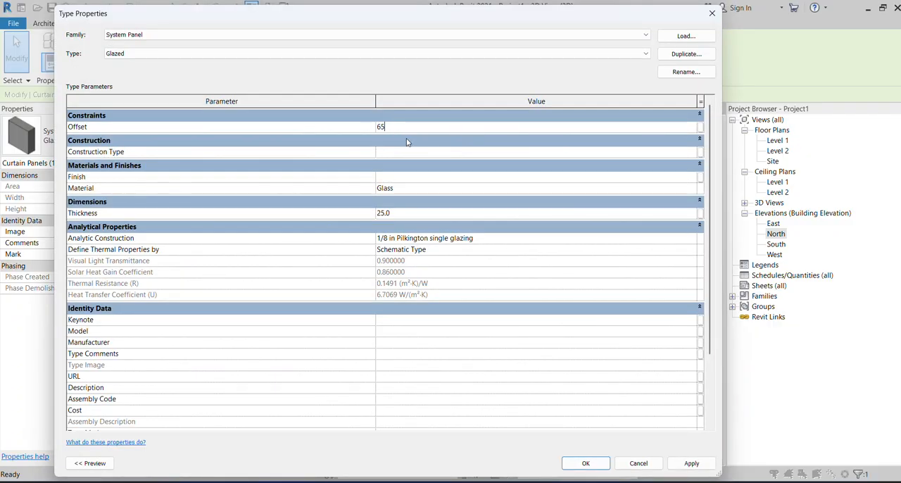
{"action": "left_click", "coordinate": [691, 463]}
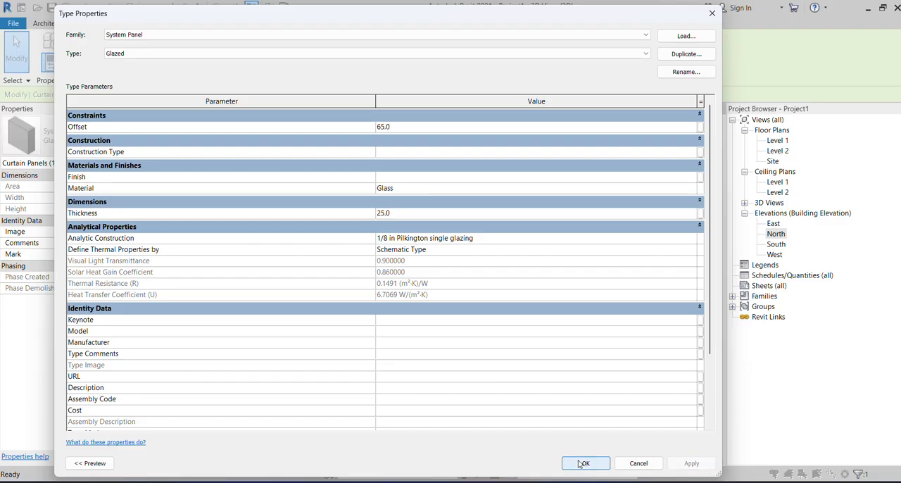
{"action": "left_click", "coordinate": [585, 462]}
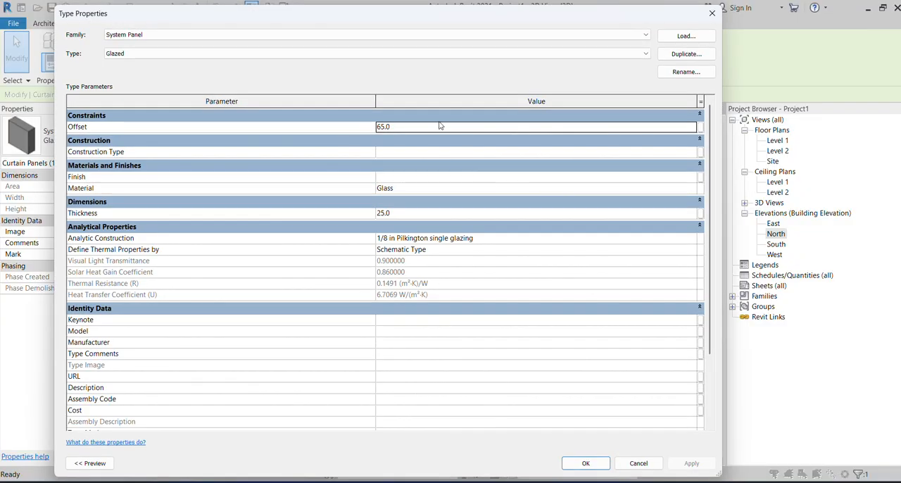
Change the Glazed system panel type's offset to 60.
{"action": "left_click", "coordinate": [434, 130]}
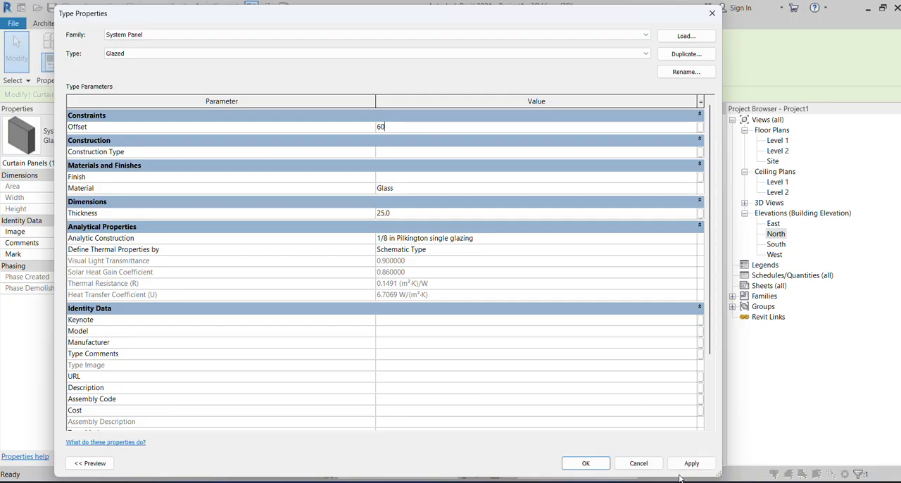
{"action": "left_click", "coordinate": [689, 464]}
{"action": "left_click", "coordinate": [585, 463]}
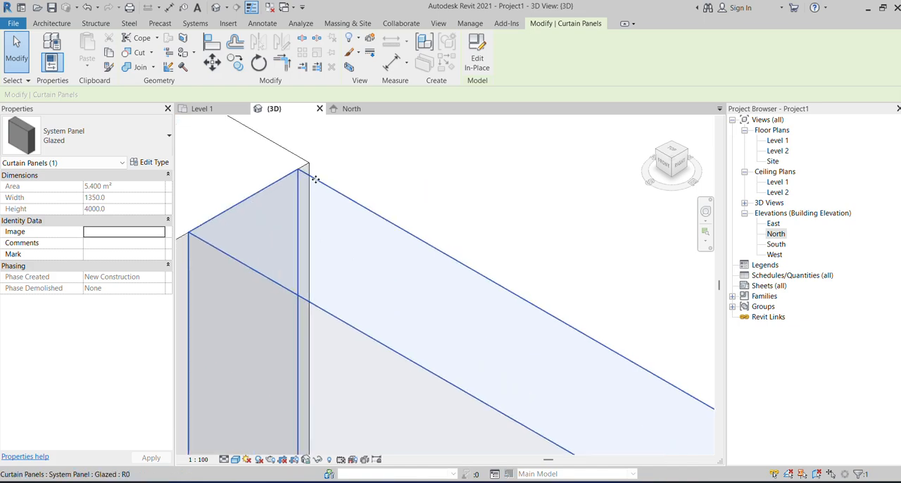
Set the Glazed system panel type's offset to 63 and its thickness to 50.
{"action": "left_click", "coordinate": [150, 162]}
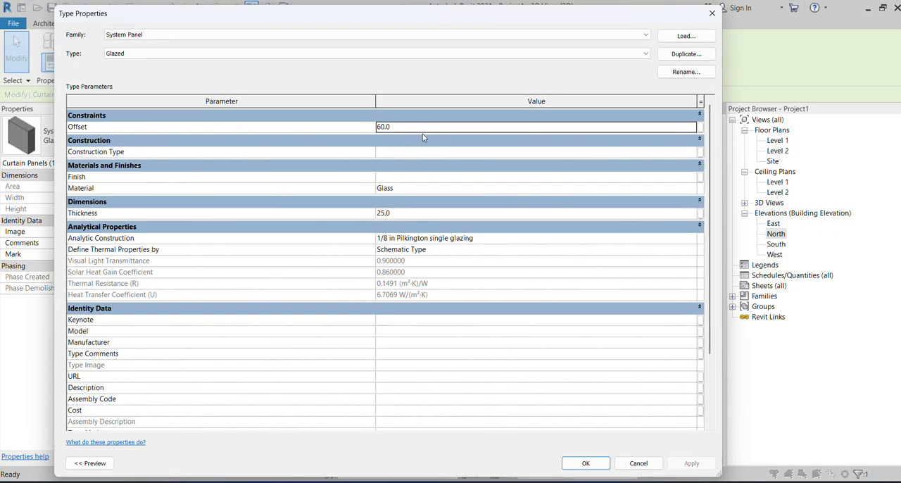
{"action": "left_click", "coordinate": [422, 130]}
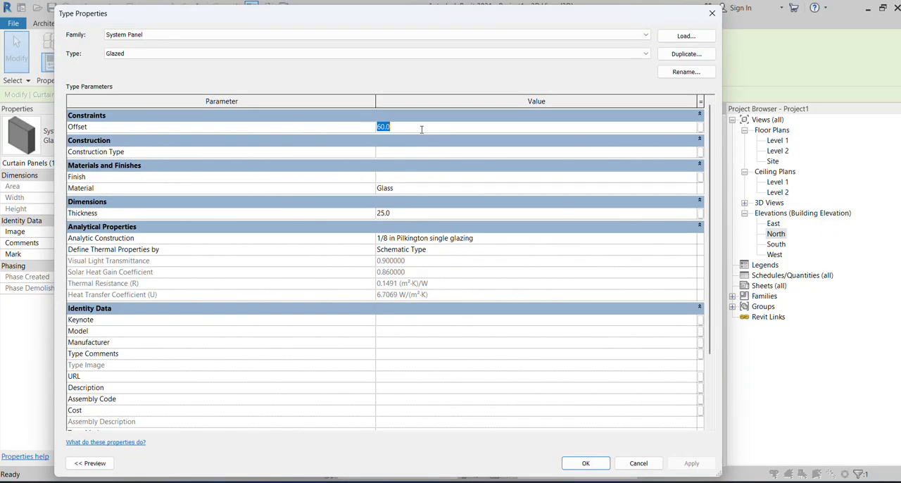
{"action": "key", "text": "BackSpace"}
{"action": "type", "text": "63"}
{"action": "left_click", "coordinate": [408, 213]}
{"action": "type", "text": "50"}
{"action": "left_click", "coordinate": [677, 463]}
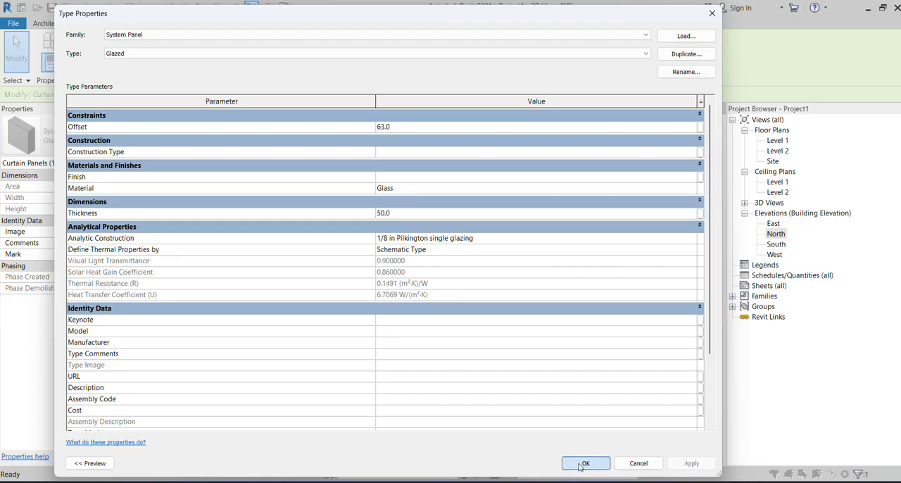
{"action": "left_click", "coordinate": [584, 463]}
{"action": "scroll", "coordinate": [461, 234], "scroll_direction": "down", "scroll_amount": 4}
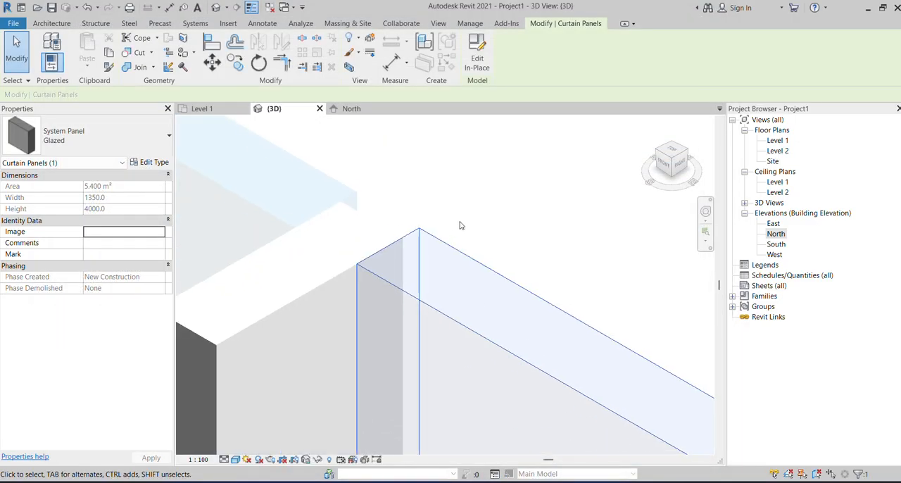
{"action": "scroll", "coordinate": [414, 229], "scroll_direction": "up", "scroll_amount": 3}
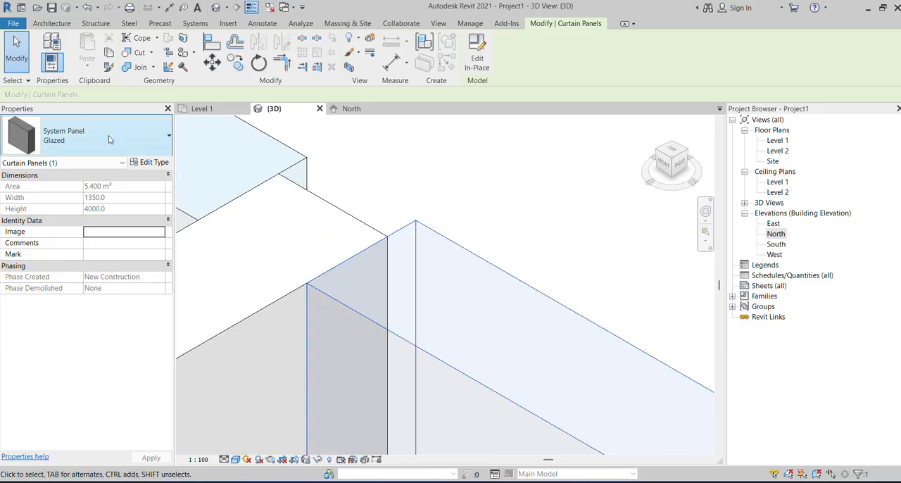
Set the Glazed system panel type's offset to 100 and deselect the panel.
{"action": "left_click", "coordinate": [144, 163]}
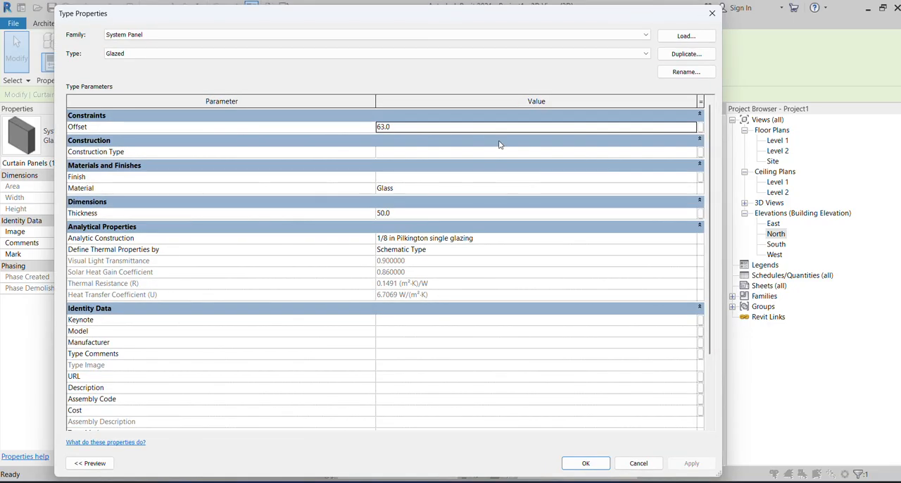
{"action": "left_click", "coordinate": [476, 125]}
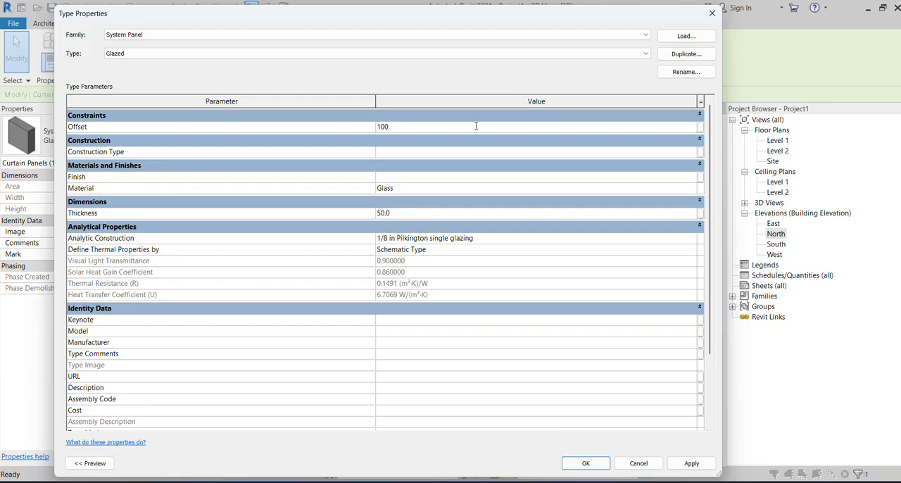
{"action": "left_click", "coordinate": [691, 463]}
{"action": "left_click", "coordinate": [585, 462]}
{"action": "scroll", "coordinate": [439, 255], "scroll_direction": "down", "scroll_amount": 5}
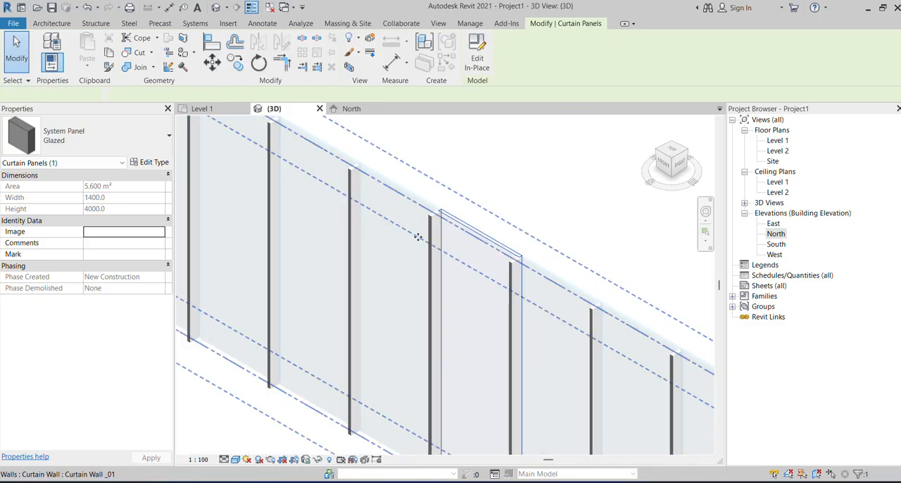
{"action": "left_click", "coordinate": [417, 234]}
{"action": "scroll", "coordinate": [418, 234], "scroll_direction": "down", "scroll_amount": 4}
{"action": "left_click", "coordinate": [520, 350]}
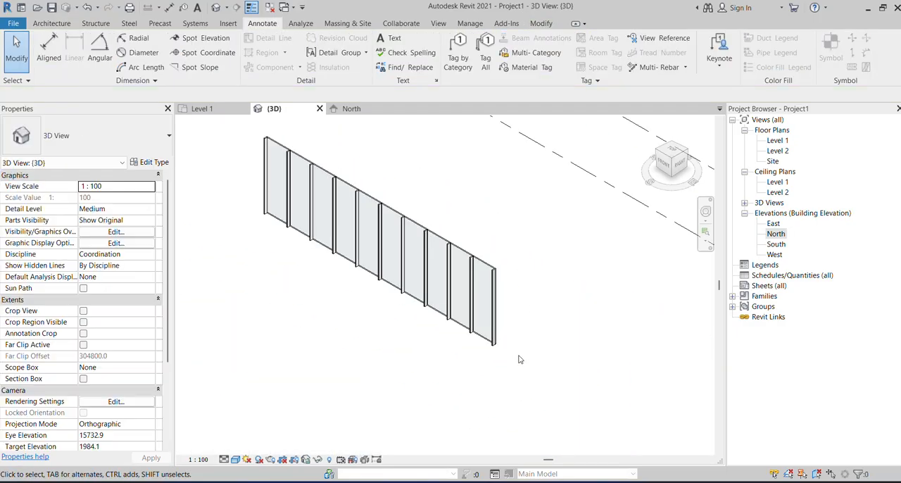
Set Border 1 Type of the Curtain Wall _01 type's horizontal mullions to Rectangular Mullion : 50 x 150mm.
{"action": "middle_click_drag", "start_coordinate": [519, 354], "coordinate": [332, 339], "text": "shift"}
{"action": "scroll", "coordinate": [432, 289], "scroll_direction": "up", "scroll_amount": 8}
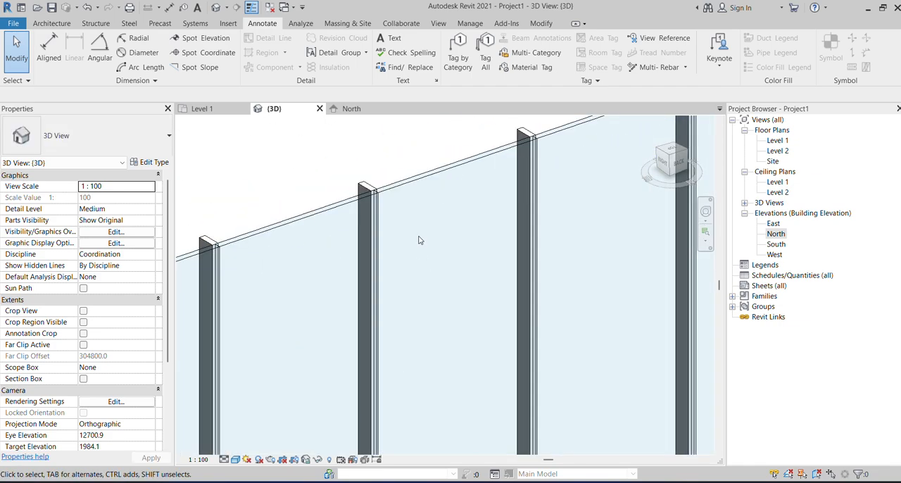
{"action": "scroll", "coordinate": [418, 240], "scroll_direction": "down", "scroll_amount": 4}
{"action": "middle_click_drag", "start_coordinate": [418, 240], "coordinate": [535, 296], "text": "shift"}
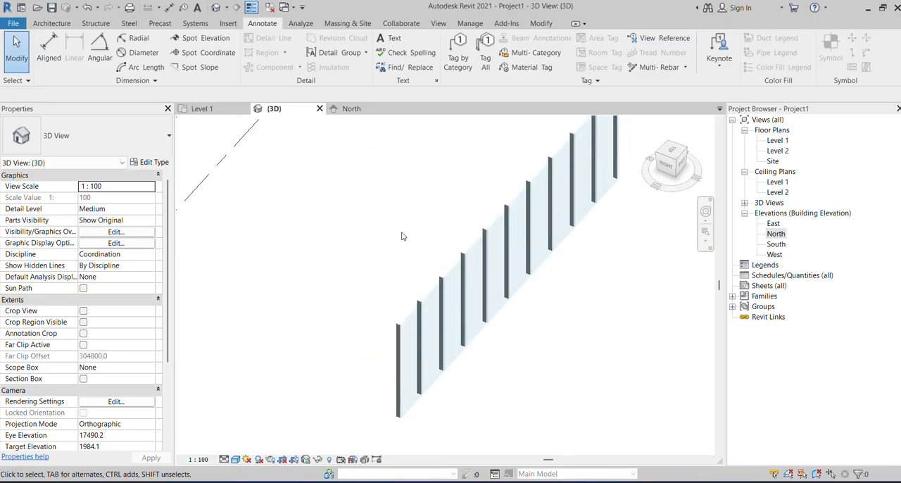
{"action": "left_click", "coordinate": [458, 282]}
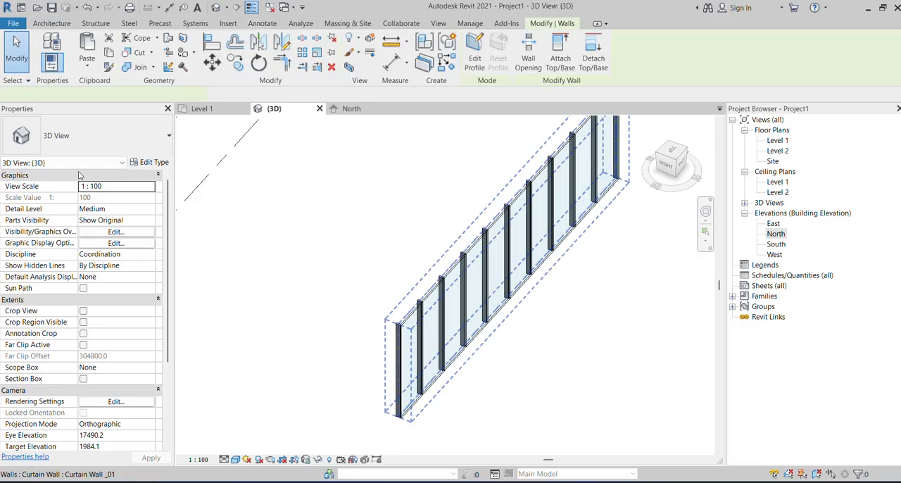
{"action": "left_click", "coordinate": [154, 163]}
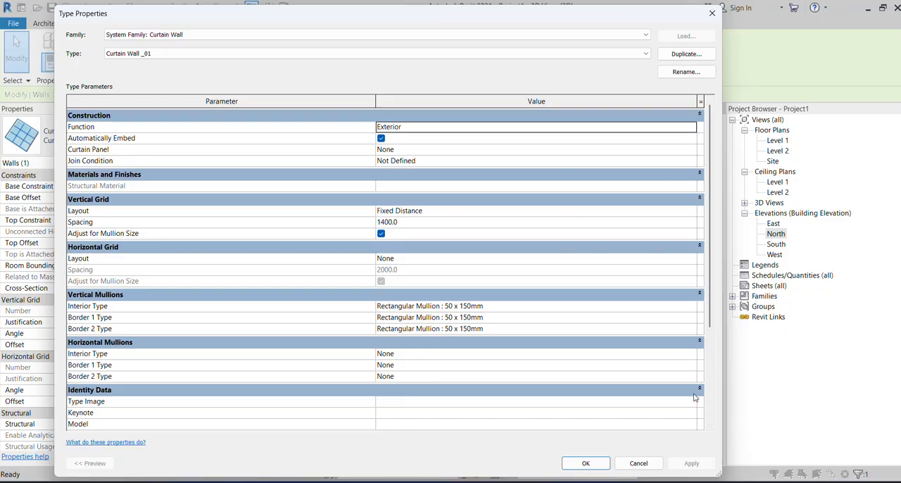
{"action": "left_click", "coordinate": [691, 364]}
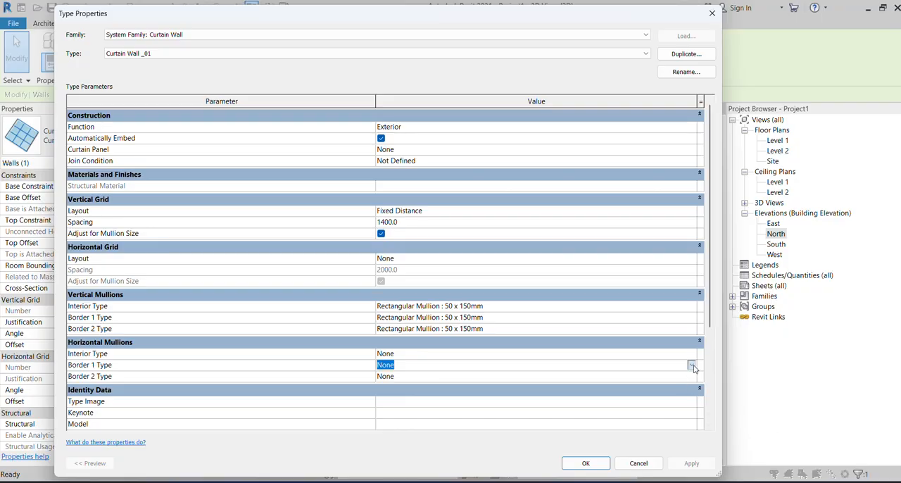
{"action": "left_click", "coordinate": [687, 365]}
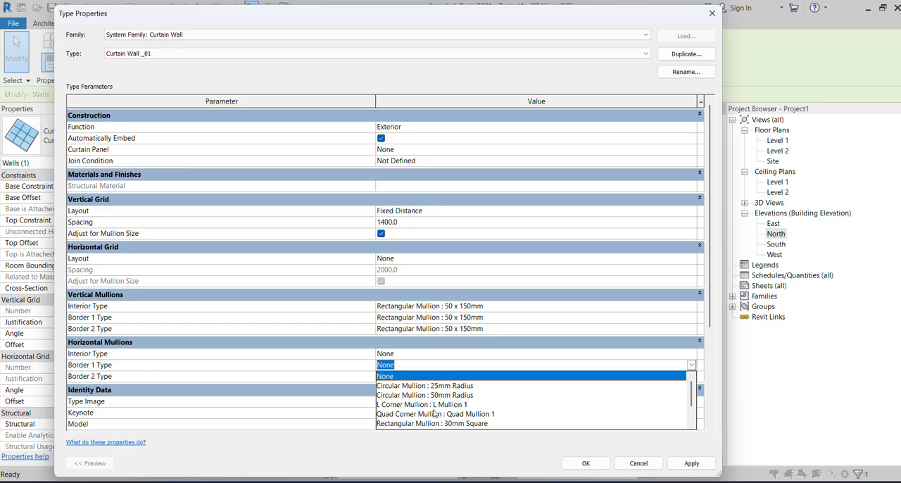
{"action": "scroll", "coordinate": [435, 414], "scroll_direction": "down", "scroll_amount": 1}
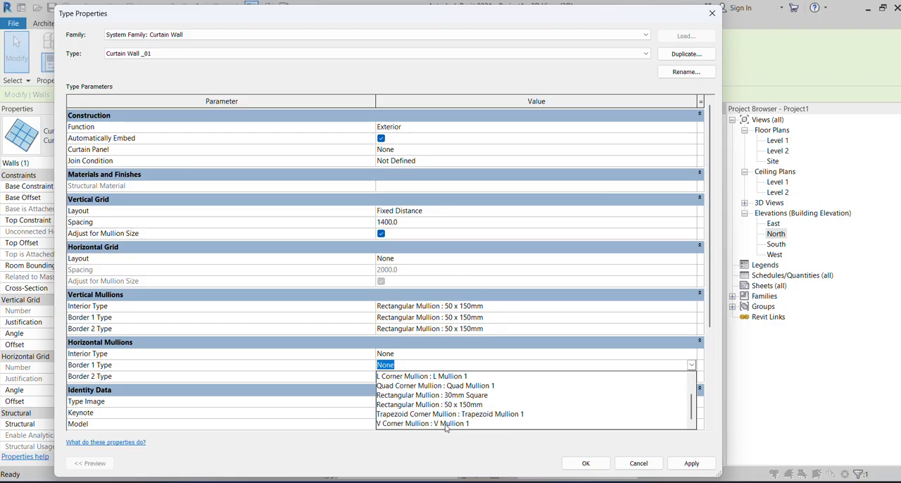
{"action": "left_click", "coordinate": [450, 405]}
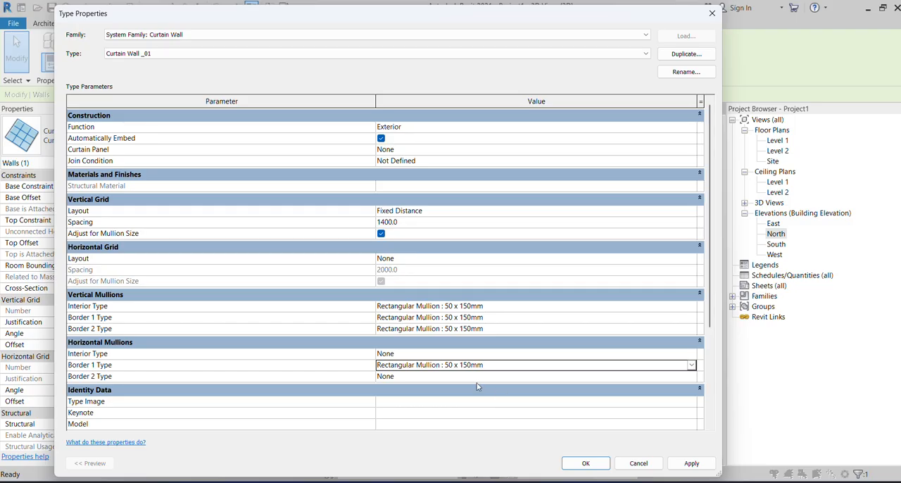
Set Border 2 Type of the horizontal mullions to Rectangular Mullion : 50 x 150mm and apply the type changes.
{"action": "left_click", "coordinate": [481, 377]}
{"action": "left_click", "coordinate": [690, 378]}
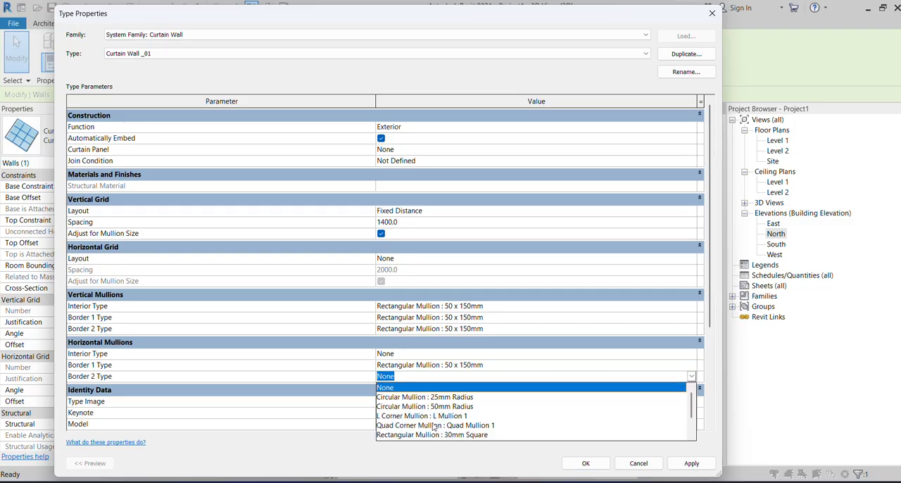
{"action": "scroll", "coordinate": [449, 435], "scroll_direction": "down", "scroll_amount": 1}
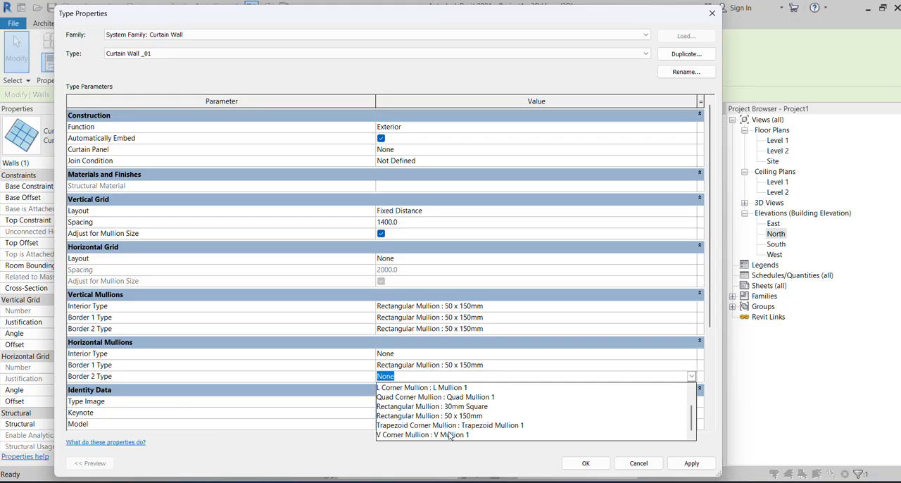
{"action": "left_click", "coordinate": [451, 419]}
{"action": "left_click", "coordinate": [699, 466]}
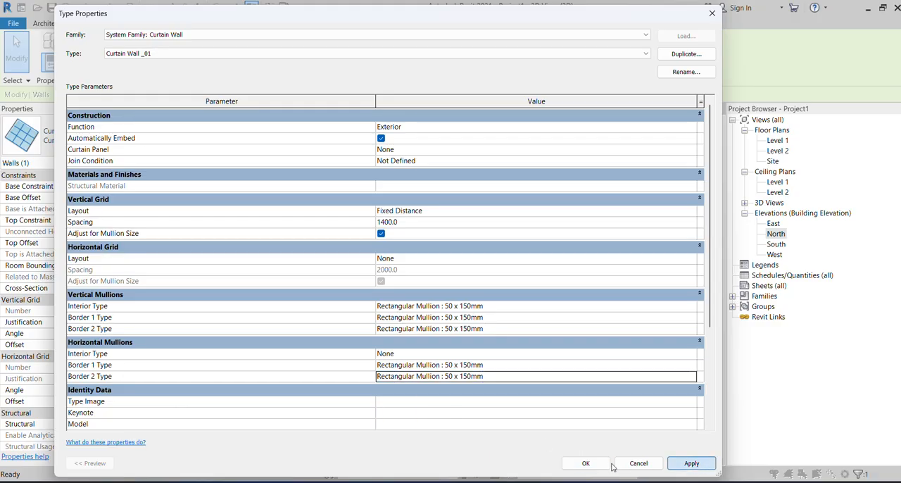
{"action": "left_click", "coordinate": [586, 463]}
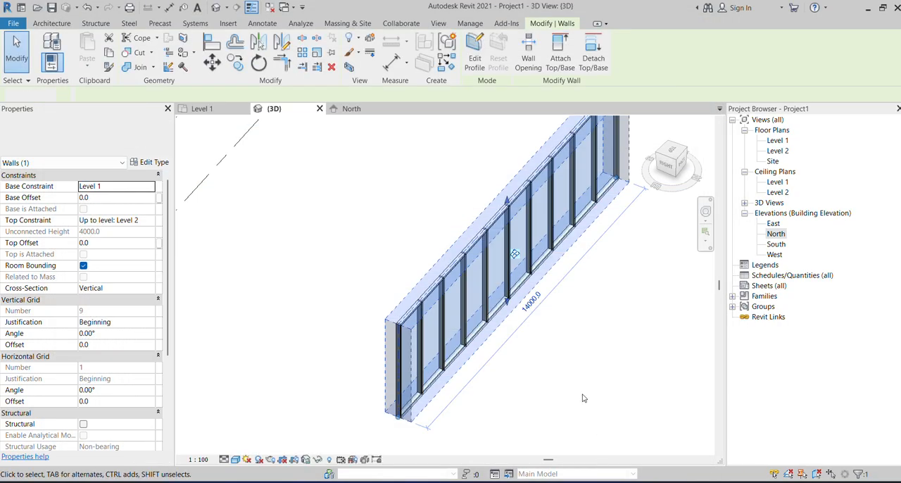
Examine the curtain wall's horizontal border mullions from several angles in the 3D view.
{"action": "scroll", "coordinate": [516, 242], "scroll_direction": "up", "scroll_amount": 3}
{"action": "scroll", "coordinate": [551, 282], "scroll_direction": "up", "scroll_amount": 3}
{"action": "scroll", "coordinate": [426, 263], "scroll_direction": "down", "scroll_amount": 4}
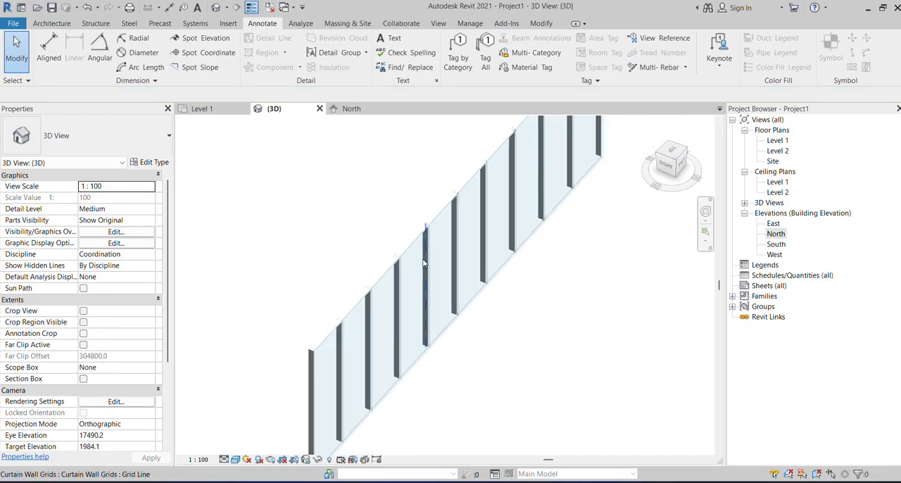
{"action": "middle_click_drag", "start_coordinate": [496, 346], "coordinate": [463, 362], "text": "shift"}
{"action": "scroll", "coordinate": [409, 250], "scroll_direction": "up", "scroll_amount": 2}
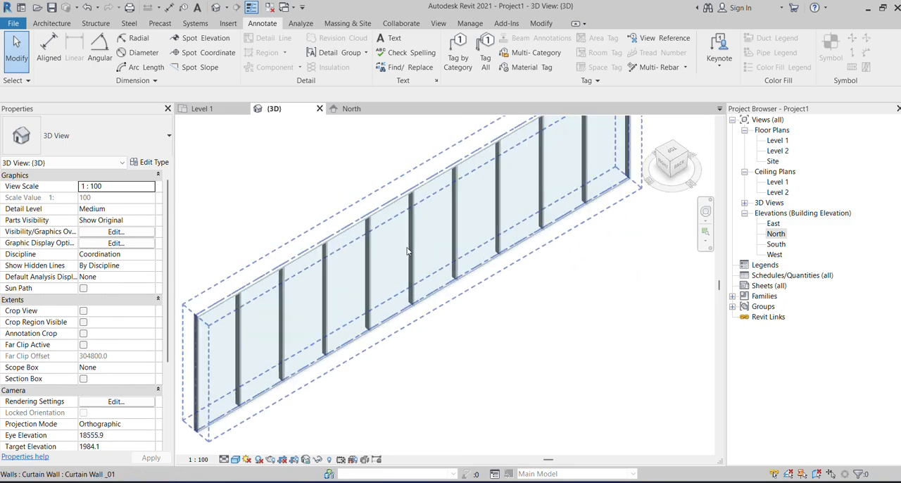
{"action": "middle_click_drag", "start_coordinate": [410, 249], "coordinate": [416, 342], "text": "shift"}
{"action": "scroll", "coordinate": [509, 203], "scroll_direction": "up", "scroll_amount": 1}
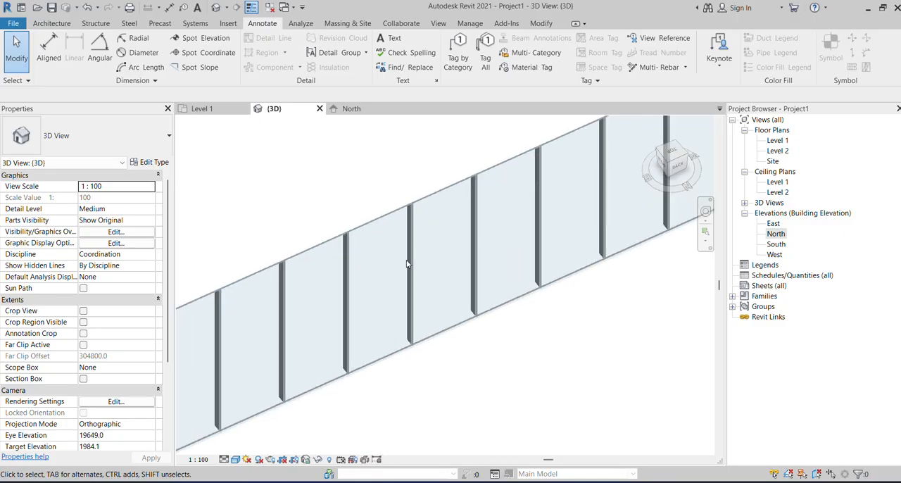
{"action": "scroll", "coordinate": [406, 261], "scroll_direction": "down", "scroll_amount": 3}
{"action": "middle_click_drag", "start_coordinate": [509, 299], "coordinate": [225, 333], "text": "shift"}
{"action": "scroll", "coordinate": [310, 351], "scroll_direction": "up", "scroll_amount": 4}
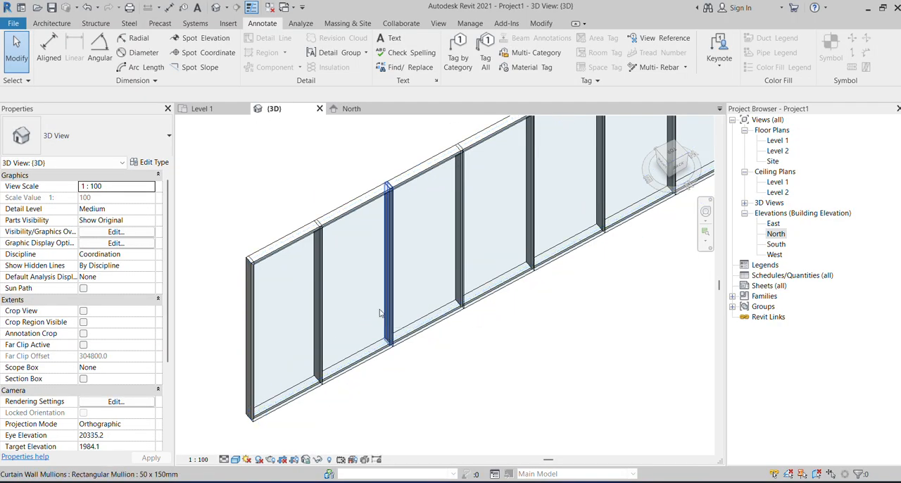
Change the second glazed panel from the wall's near end to the System Panel type Solid.
{"action": "scroll", "coordinate": [387, 221], "scroll_direction": "up", "scroll_amount": 4}
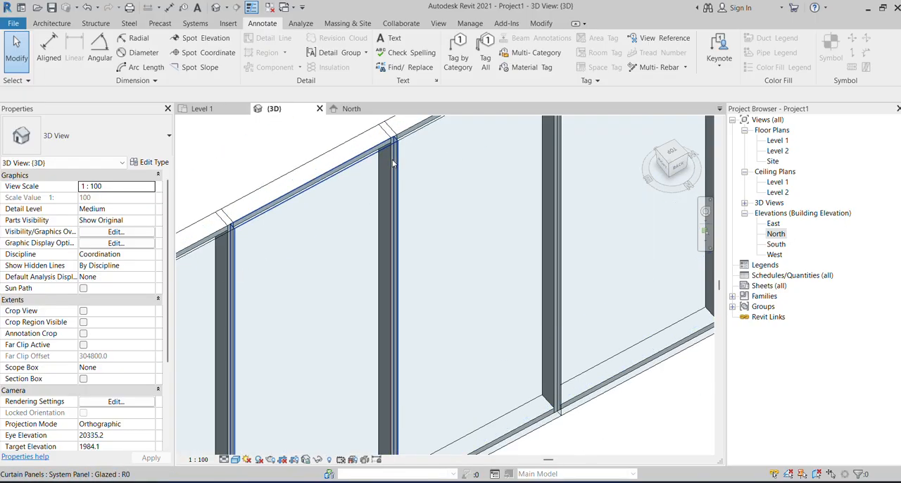
{"action": "left_click", "coordinate": [393, 163]}
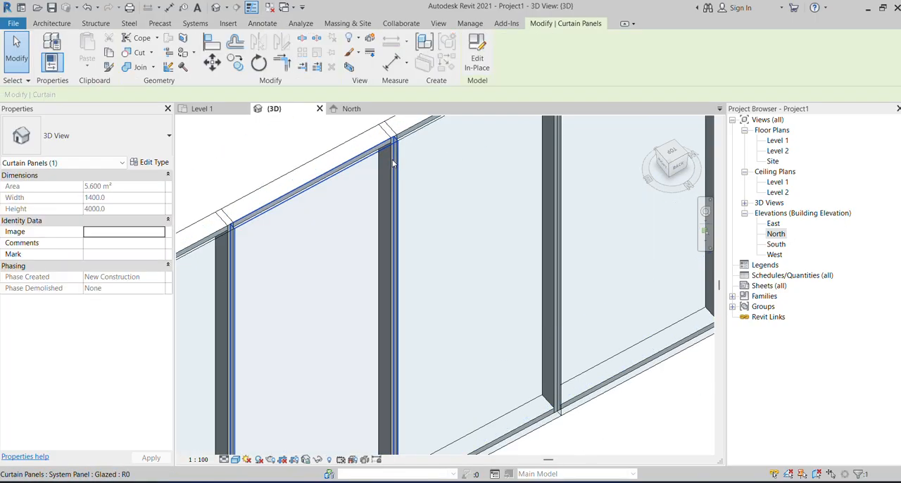
{"action": "left_click", "coordinate": [149, 162]}
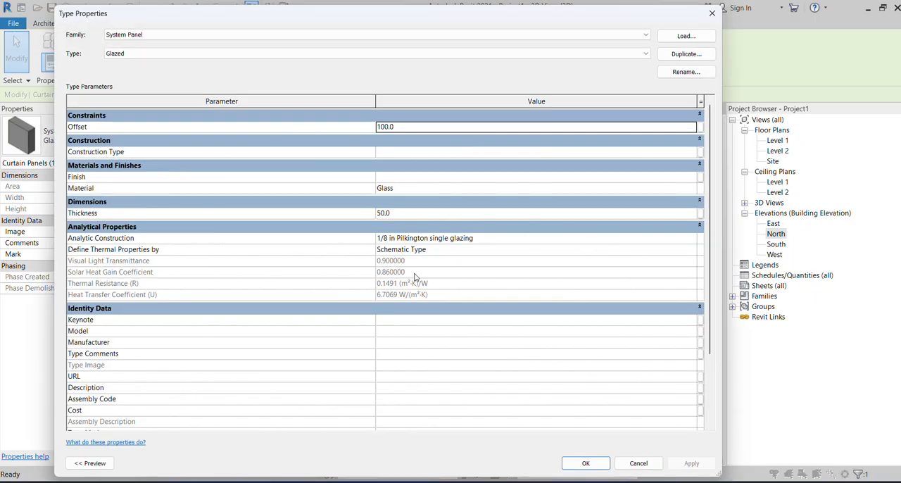
{"action": "left_click", "coordinate": [712, 13]}
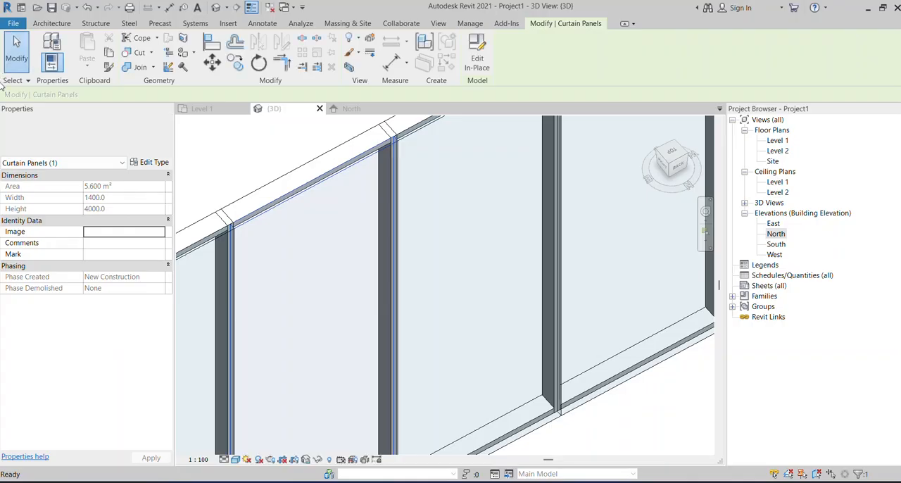
{"action": "left_click", "coordinate": [61, 131]}
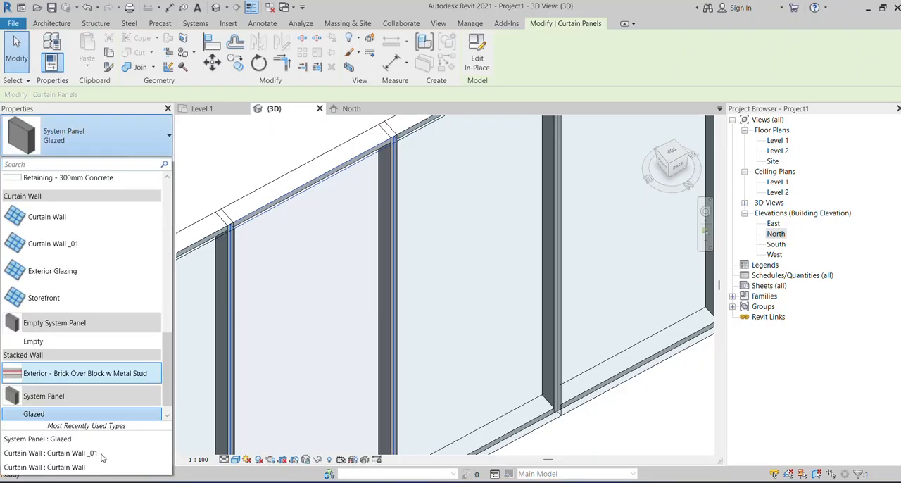
{"action": "scroll", "coordinate": [77, 394], "scroll_direction": "down", "scroll_amount": 1}
{"action": "left_click", "coordinate": [31, 413]}
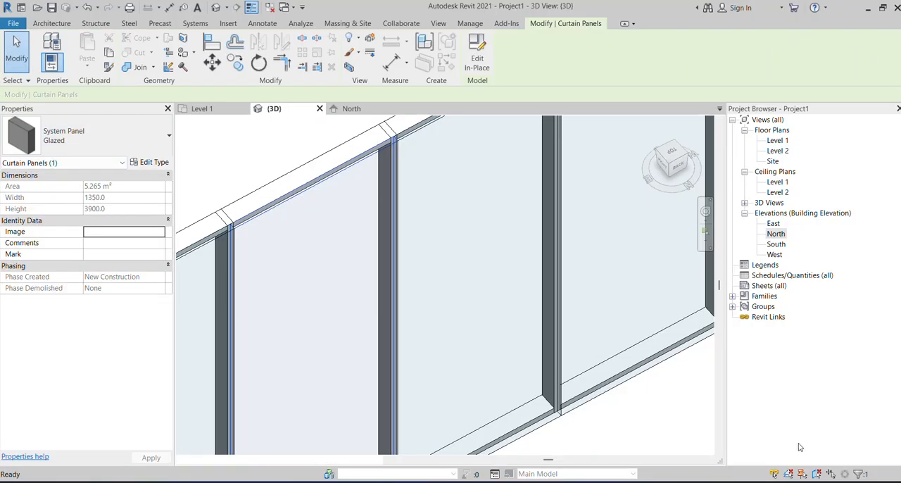
{"action": "scroll", "coordinate": [679, 415], "scroll_direction": "down", "scroll_amount": 2}
{"action": "left_click", "coordinate": [679, 416]}
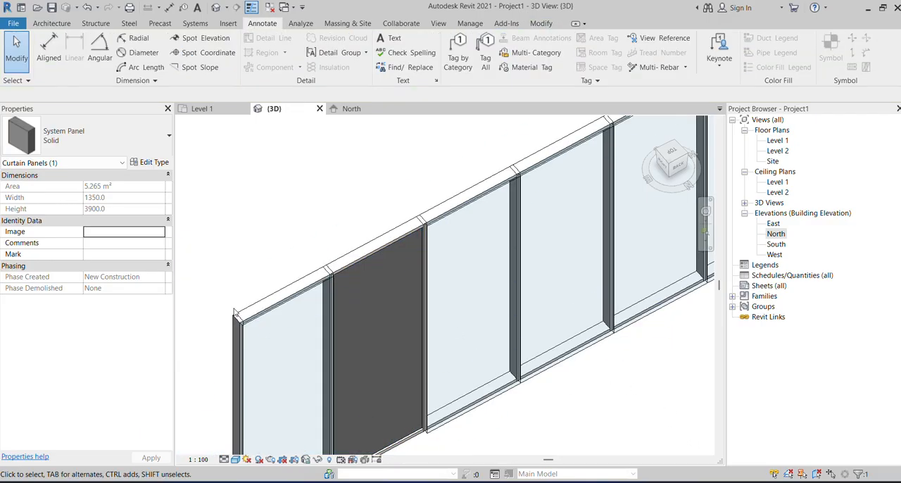
Change the fourth panel from the wall's near end to the System Panel type Solid as well.
{"action": "scroll", "coordinate": [588, 439], "scroll_direction": "down", "scroll_amount": 1}
{"action": "scroll", "coordinate": [513, 317], "scroll_direction": "up", "scroll_amount": 2}
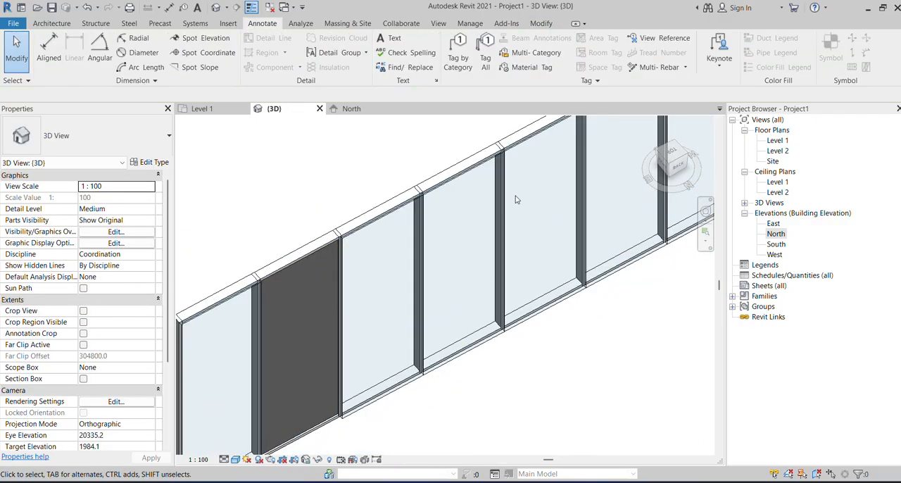
{"action": "left_click", "coordinate": [476, 171]}
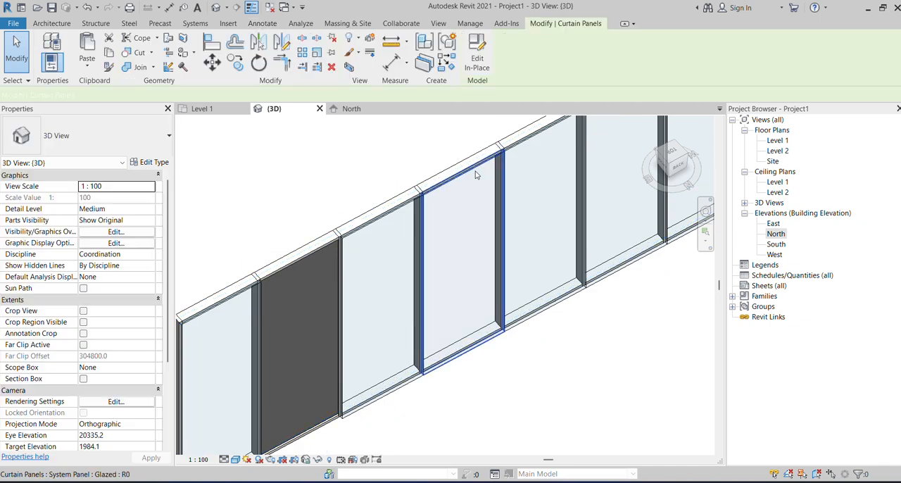
{"action": "left_click", "coordinate": [85, 135]}
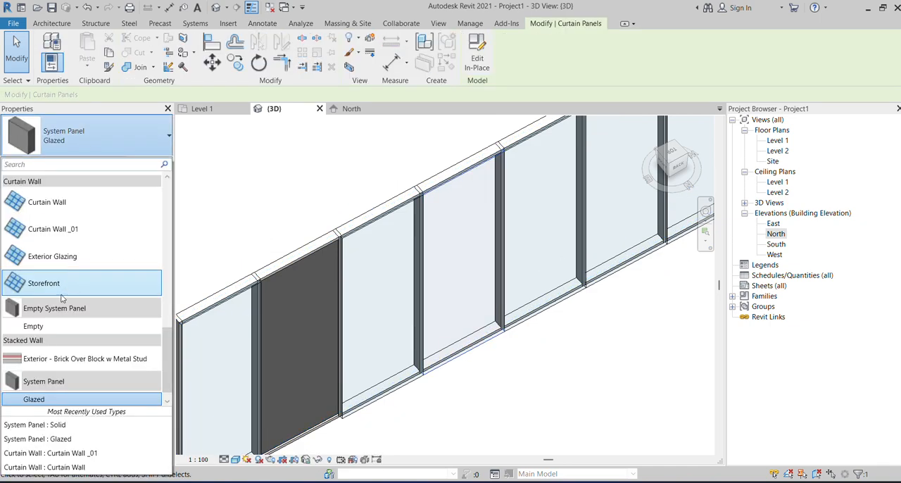
{"action": "scroll", "coordinate": [60, 360], "scroll_direction": "down", "scroll_amount": 1}
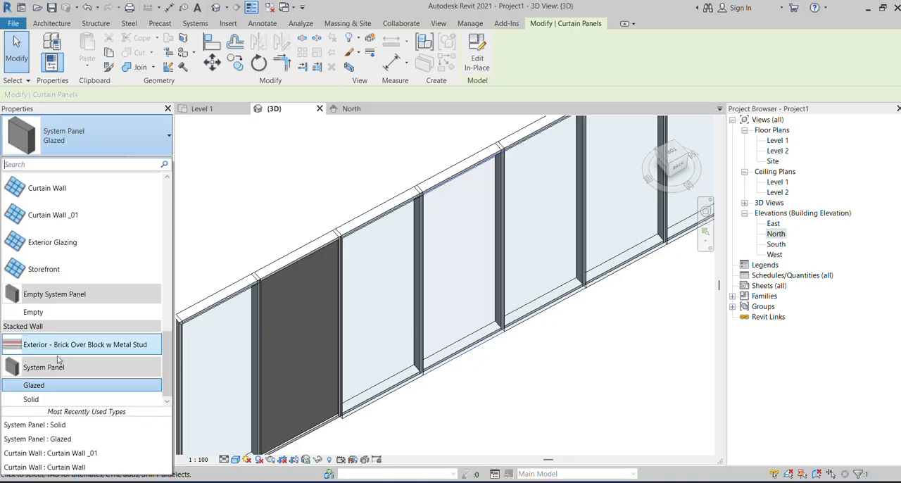
{"action": "left_click", "coordinate": [33, 399]}
{"action": "scroll", "coordinate": [472, 357], "scroll_direction": "down", "scroll_amount": 2}
{"action": "left_click", "coordinate": [556, 384]}
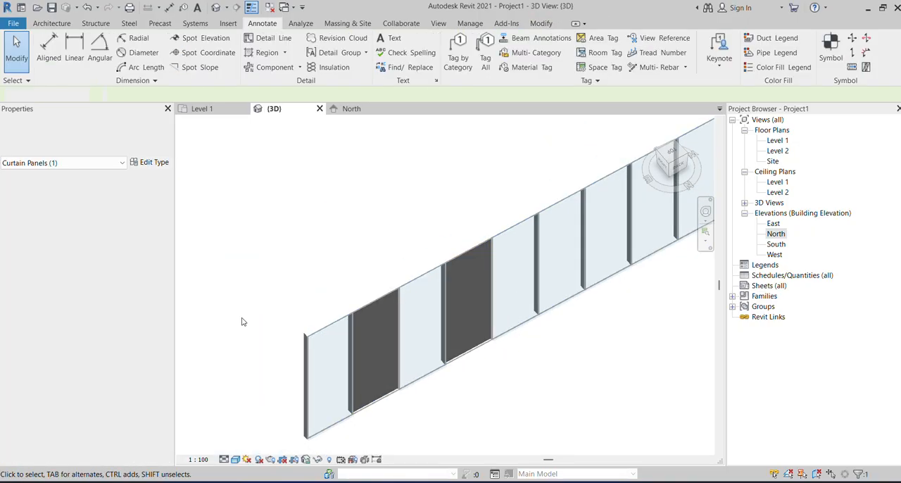
Examine the curtain wall's mix of solid and glazed panels from several angles in the 3D view.
{"action": "scroll", "coordinate": [242, 318], "scroll_direction": "down", "scroll_amount": 2}
{"action": "middle_click_drag", "start_coordinate": [595, 331], "coordinate": [563, 303]}
{"action": "scroll", "coordinate": [308, 215], "scroll_direction": "up", "scroll_amount": 4}
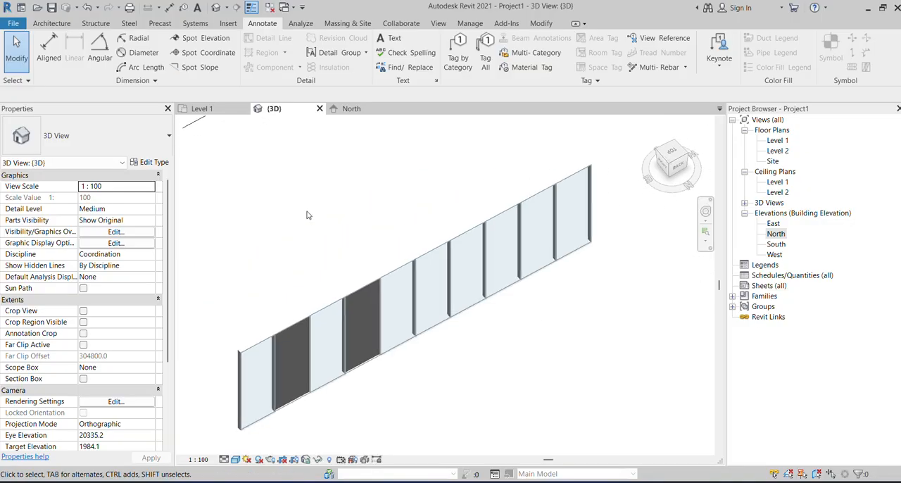
{"action": "scroll", "coordinate": [397, 256], "scroll_direction": "down", "scroll_amount": 2}
{"action": "mouse_move", "coordinate": [397, 257]}
{"action": "middle_mouse_down", "text": "shift"}
{"action": "mouse_move", "coordinate": [213, 279]}
{"action": "mouse_move", "coordinate": [556, 272]}
{"action": "mouse_move", "coordinate": [396, 342]}
{"action": "mouse_move", "coordinate": [344, 299]}
{"action": "mouse_move", "coordinate": [541, 321]}
{"action": "mouse_move", "coordinate": [555, 417]}
{"action": "mouse_move", "coordinate": [410, 258]}
{"action": "middle_mouse_up", "text": "shift"}
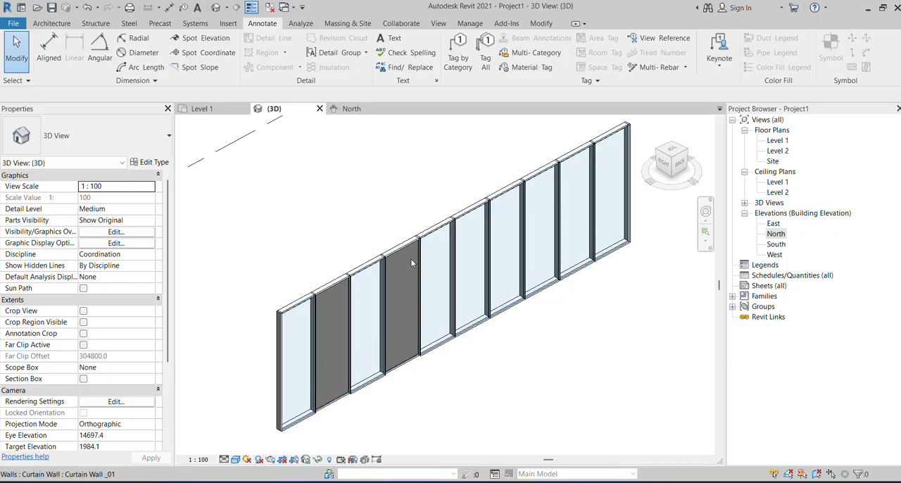
{"action": "scroll", "coordinate": [455, 283], "scroll_direction": "up", "scroll_amount": 4}
{"action": "middle_click_drag", "start_coordinate": [418, 305], "coordinate": [514, 336], "text": "shift"}
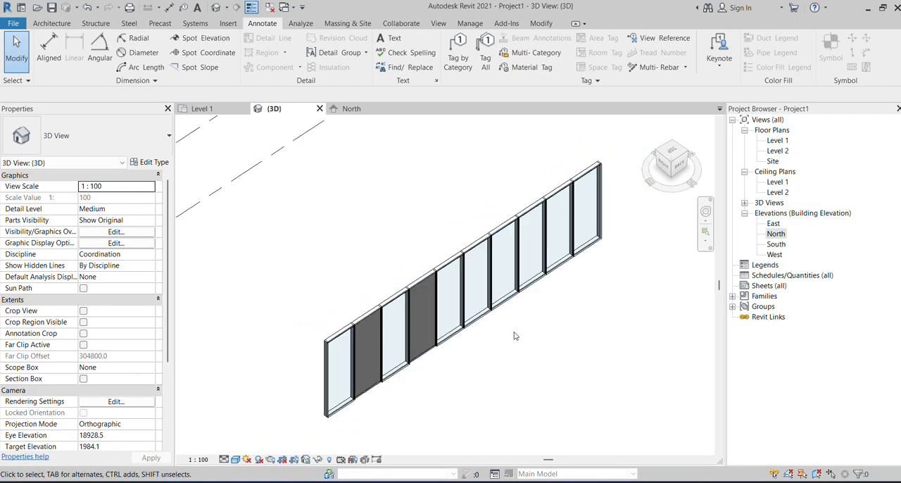
{"action": "scroll", "coordinate": [515, 336], "scroll_direction": "up", "scroll_amount": 5}
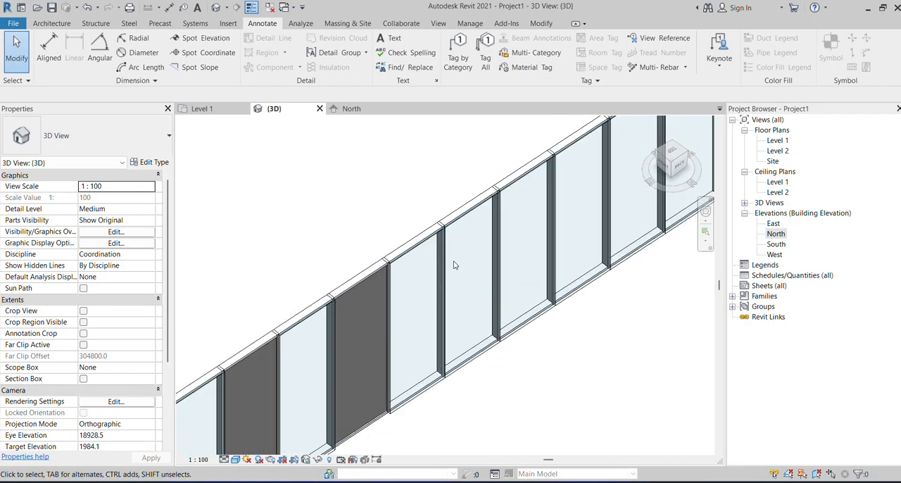
{"action": "scroll", "coordinate": [453, 217], "scroll_direction": "up", "scroll_amount": 4}
{"action": "scroll", "coordinate": [500, 212], "scroll_direction": "down", "scroll_amount": 4}
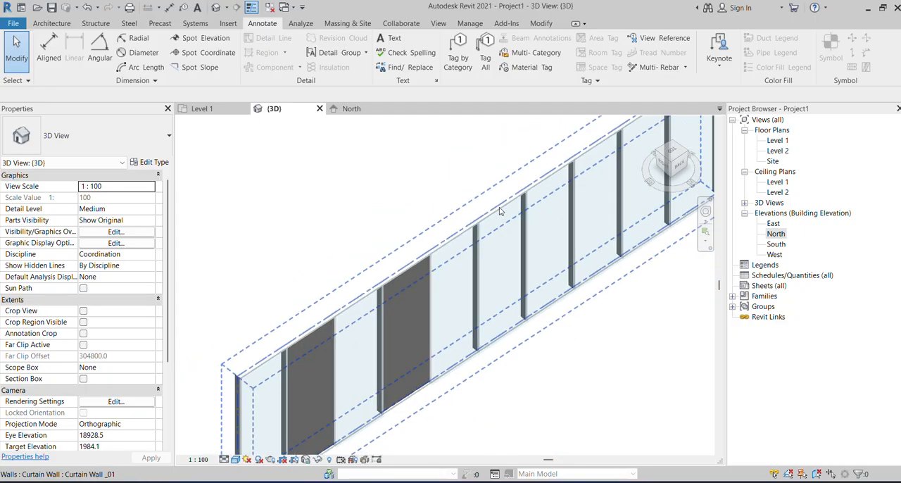
{"action": "scroll", "coordinate": [491, 350], "scroll_direction": "down", "scroll_amount": 4}
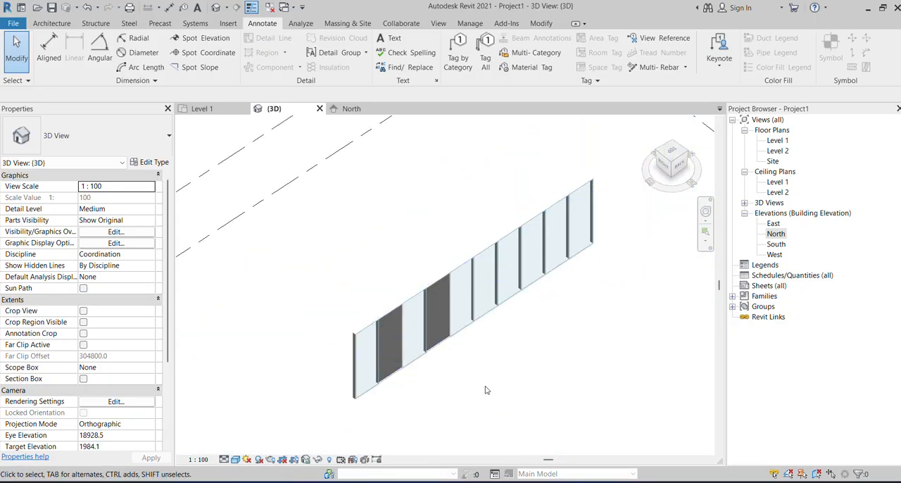
Open the North elevation view.
{"action": "double_click", "coordinate": [775, 234]}
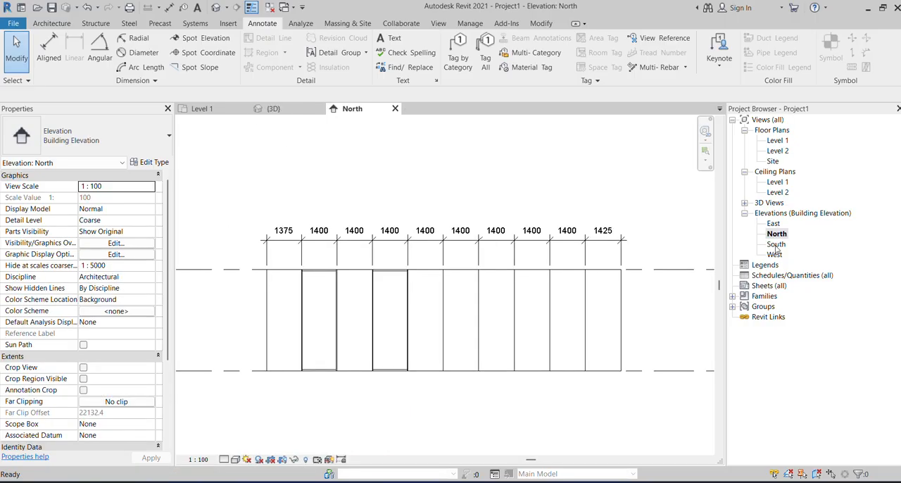
Set the North elevation's visual style to Shaded.
{"action": "left_click", "coordinate": [247, 459]}
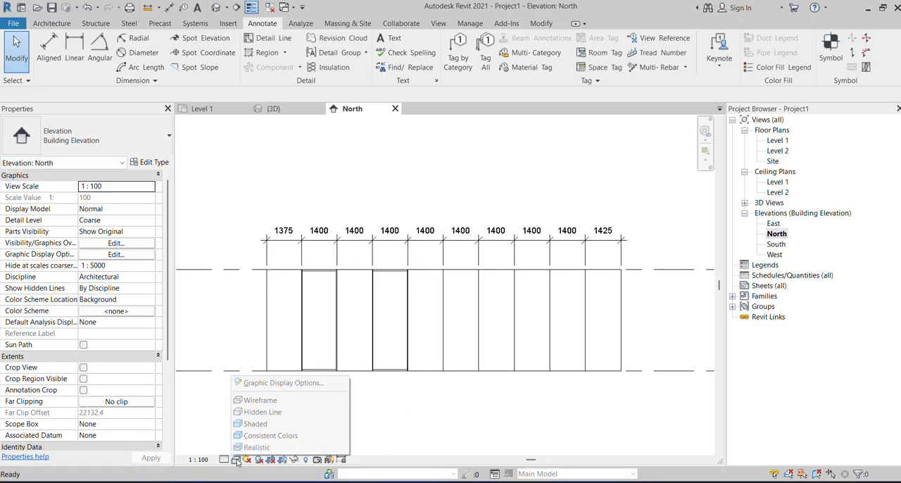
{"action": "left_click", "coordinate": [256, 425]}
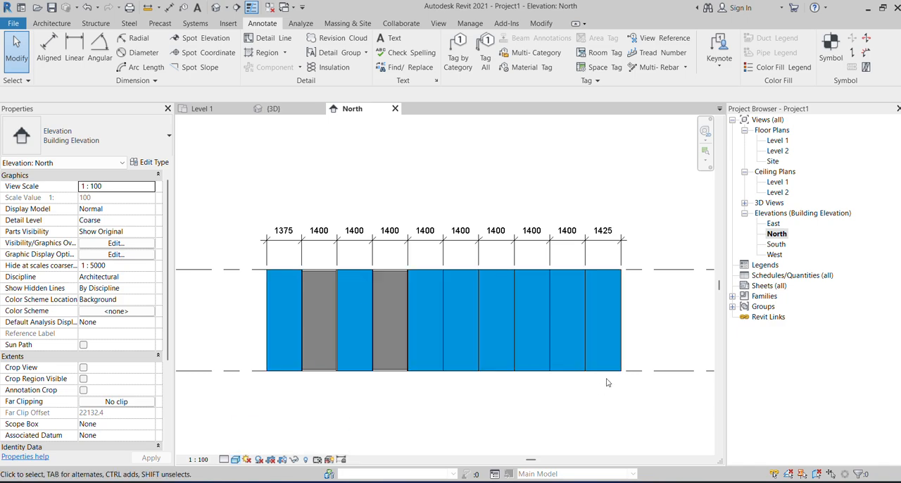
Open the South and West elevation views to check how the curtain wall appears in each.
{"action": "double_click", "coordinate": [776, 244]}
{"action": "scroll", "coordinate": [484, 262], "scroll_direction": "up", "scroll_amount": 2}
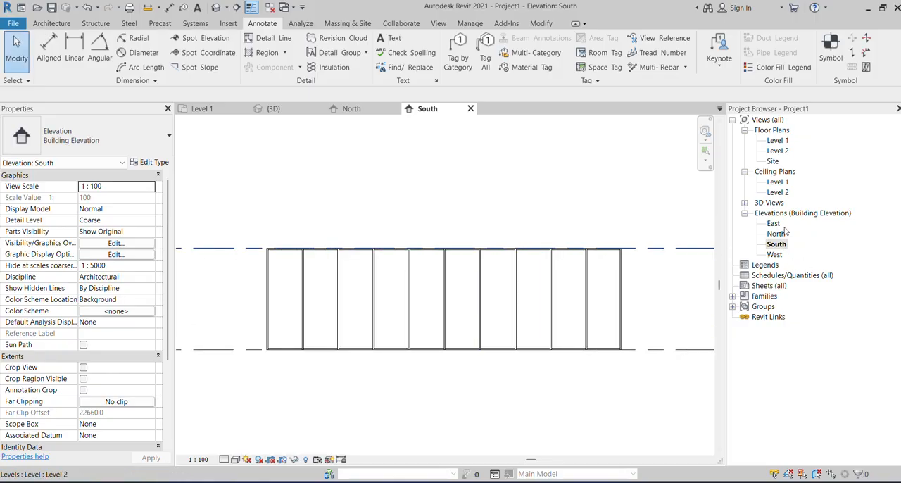
{"action": "double_click", "coordinate": [774, 254]}
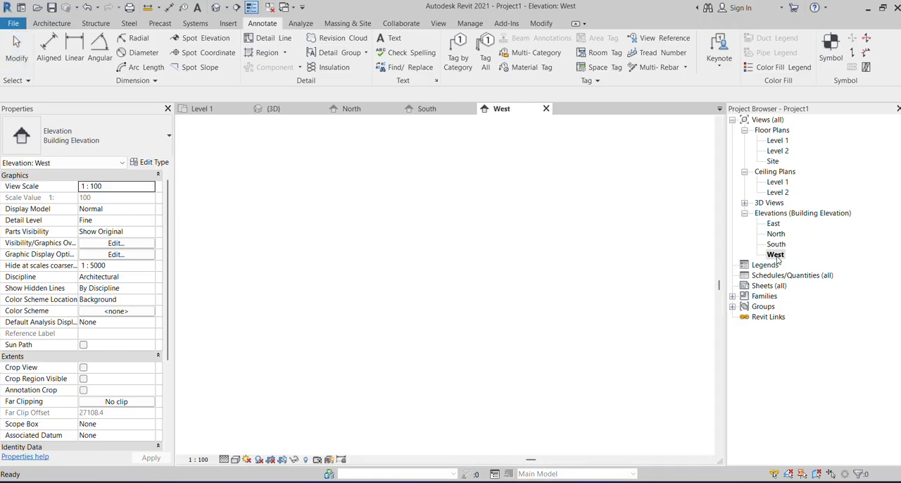
Return to the 3D view and examine the curtain wall's mullions and panels up close and as a whole.
{"action": "left_click", "coordinate": [274, 109]}
{"action": "scroll", "coordinate": [581, 283], "scroll_direction": "up", "scroll_amount": 4}
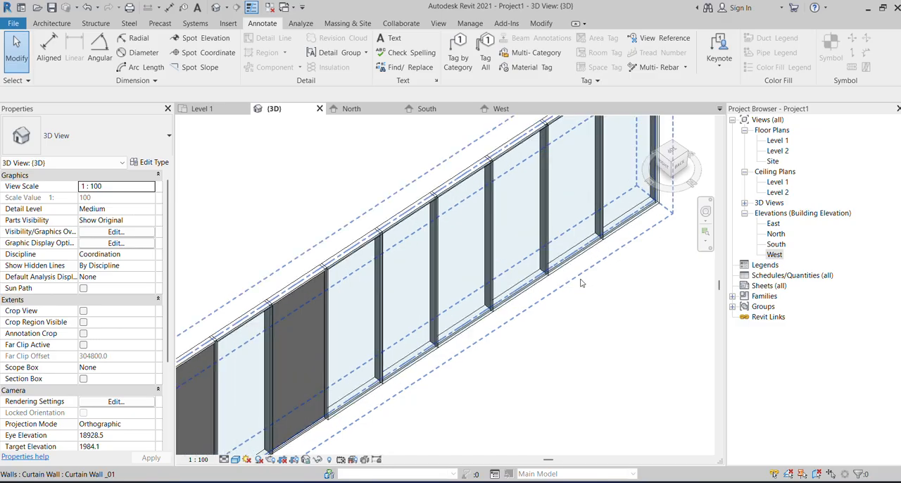
{"action": "scroll", "coordinate": [581, 283], "scroll_direction": "down", "scroll_amount": 3}
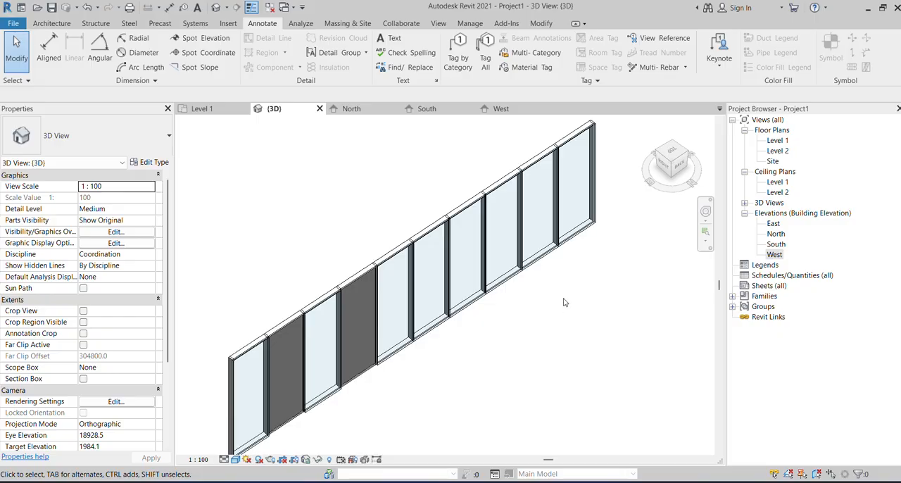
{"action": "middle_click_drag", "start_coordinate": [563, 303], "coordinate": [505, 324], "text": "shift"}
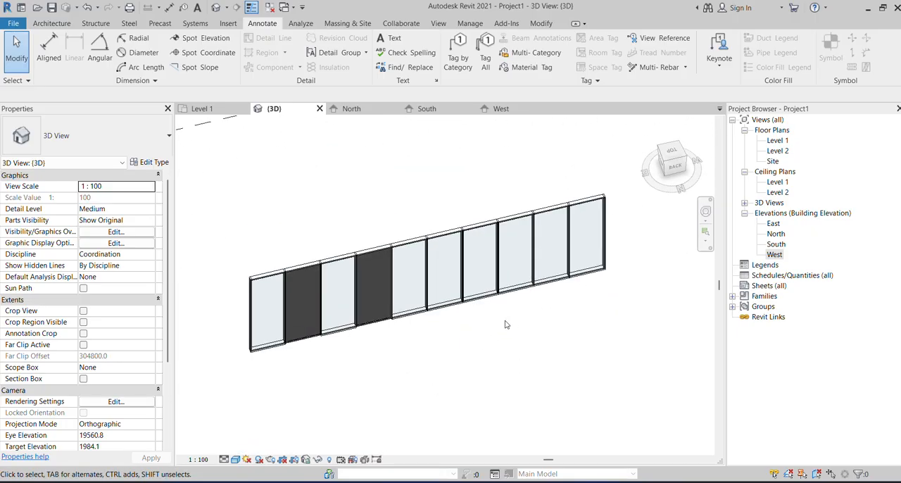